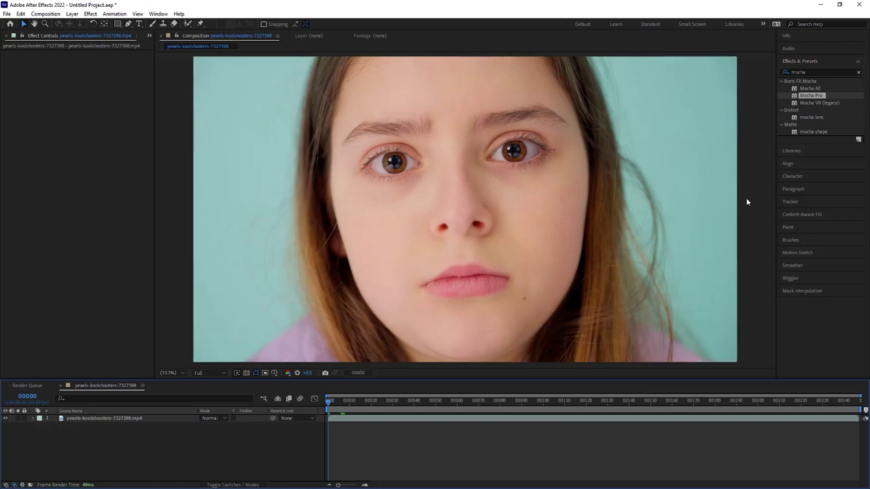
- Apply the Mocha Pro effect to the face clip and open the clip in the Mocha interface, dismissing the welcome window
drag(802, 97, 100, 422)
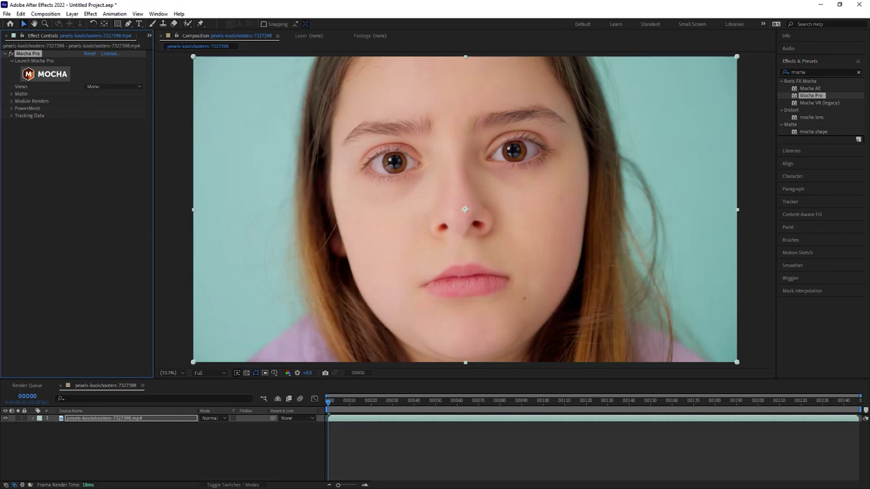
click(59, 76)
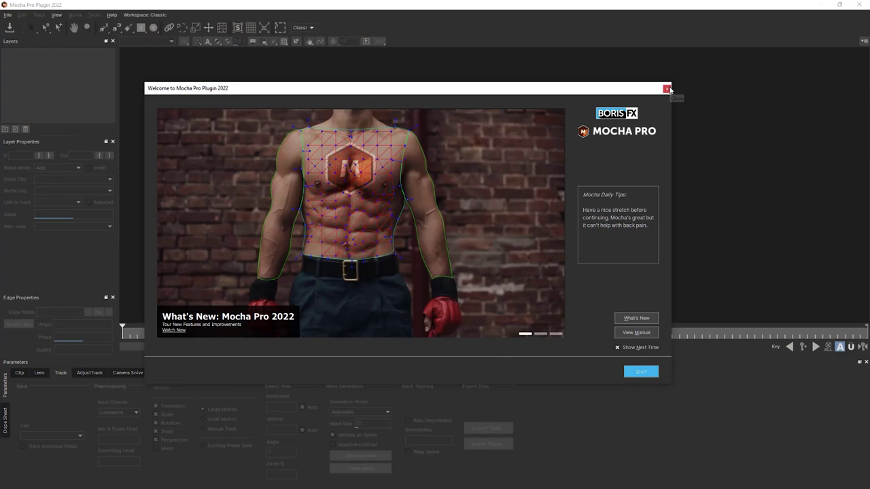
click(641, 372)
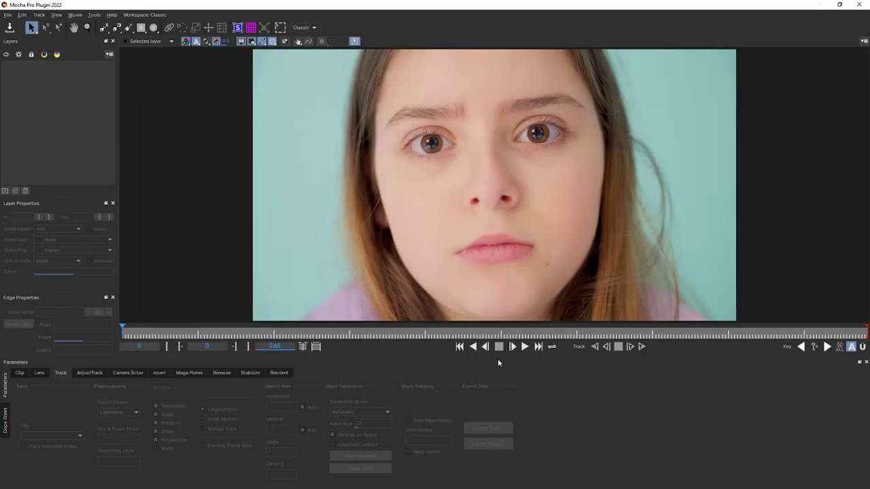
- Play the clip to review the face and hand movement, and stop playback
click(523, 346)
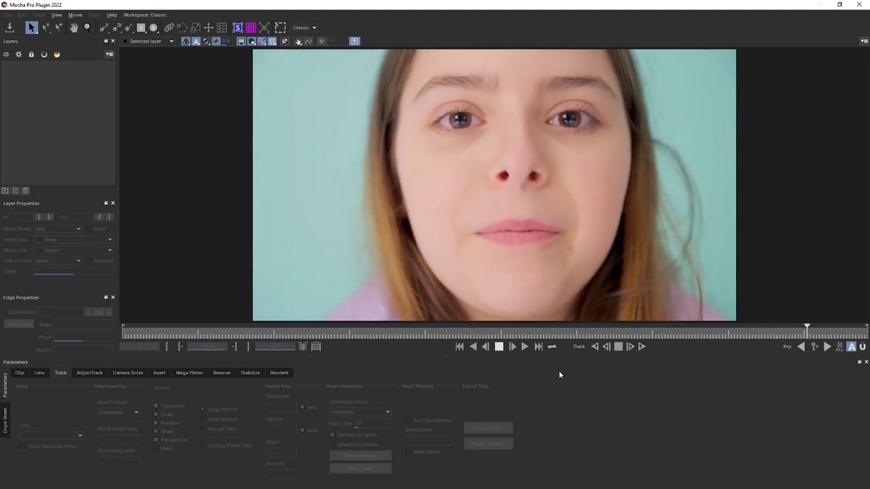
click(524, 347)
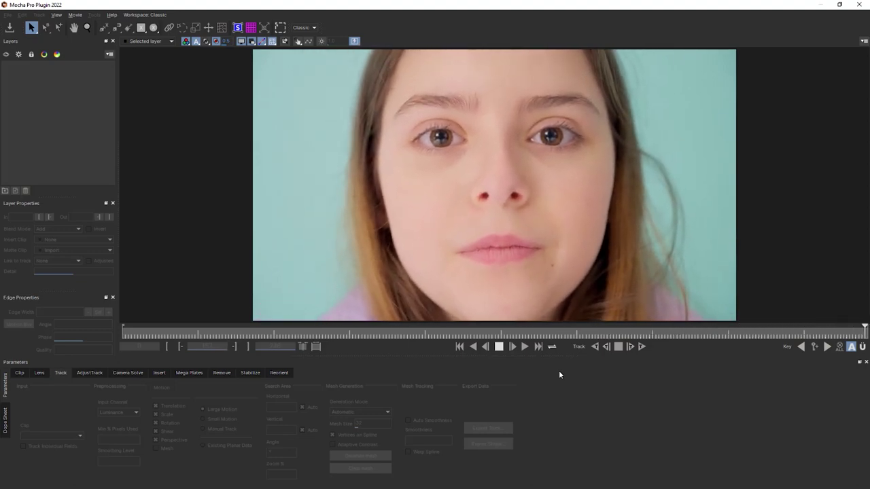
click(498, 347)
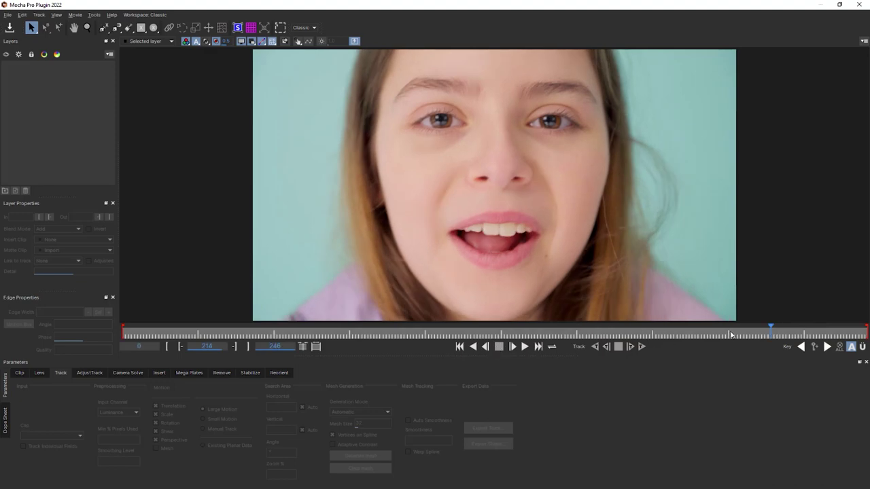
- At frame 110, draw an elliptical X-spline around the hands covering the mouth and reshape its points to enclose them
drag(770, 329, 453, 333)
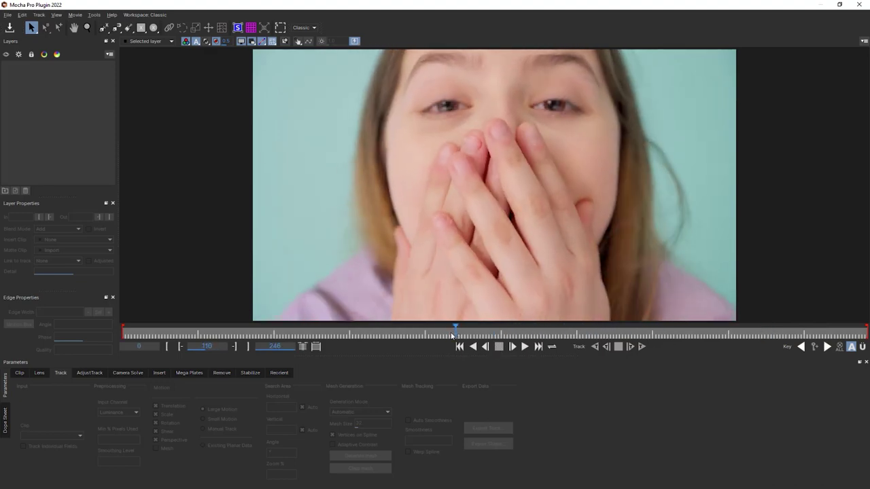
click(87, 28)
drag(458, 120, 455, 168)
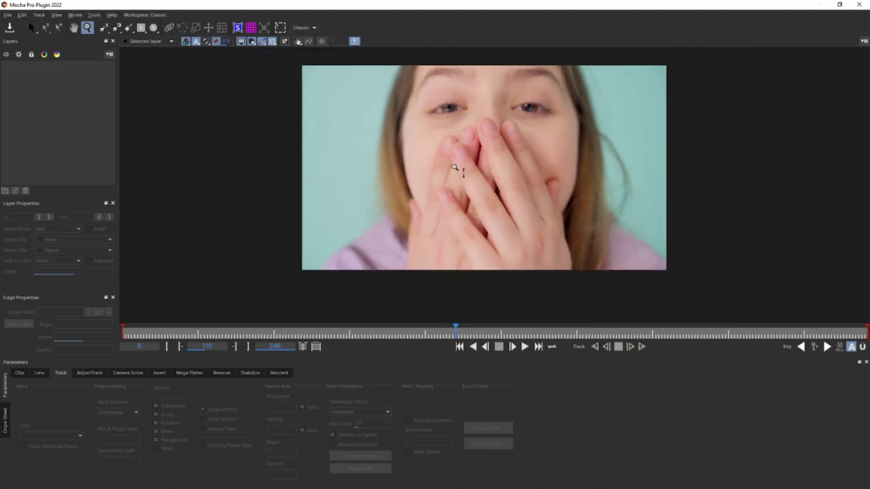
click(153, 28)
drag(382, 102, 618, 314)
drag(598, 214, 578, 236)
drag(564, 126, 561, 138)
drag(371, 213, 381, 278)
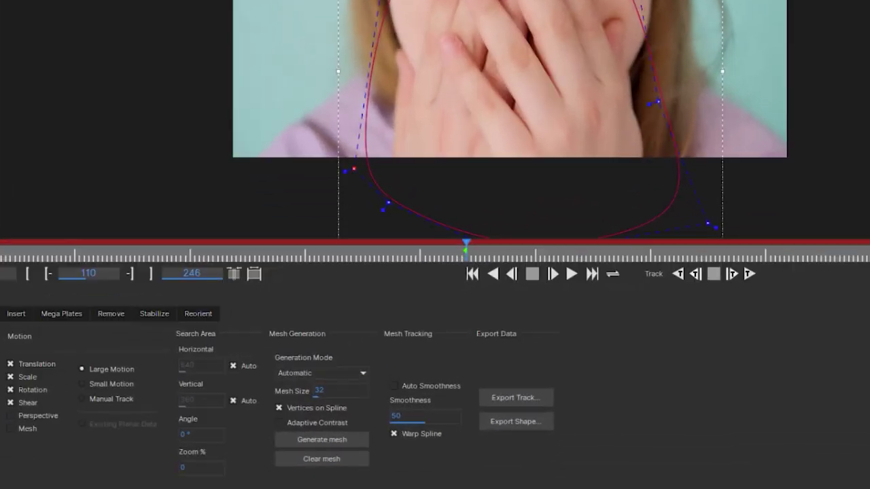
drag(404, 127, 417, 123)
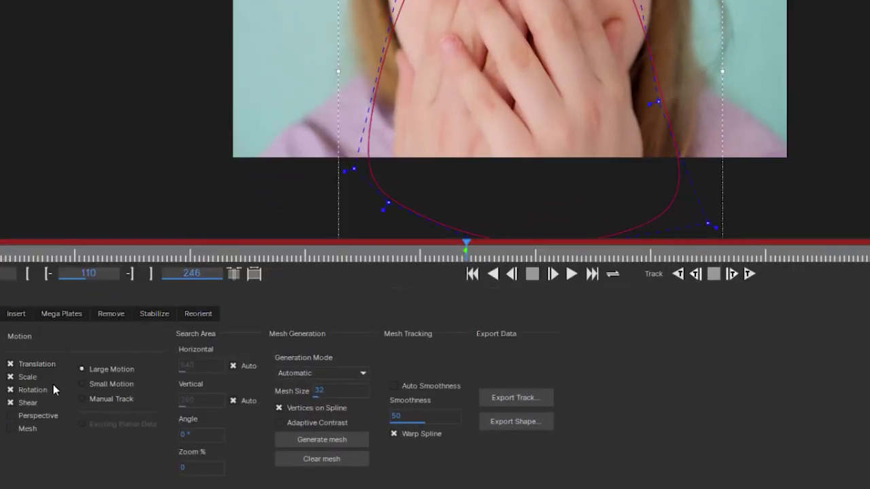
- Limit the motion to translation only and track the hand shape backward from frame 110, stopping partway
click(21, 378)
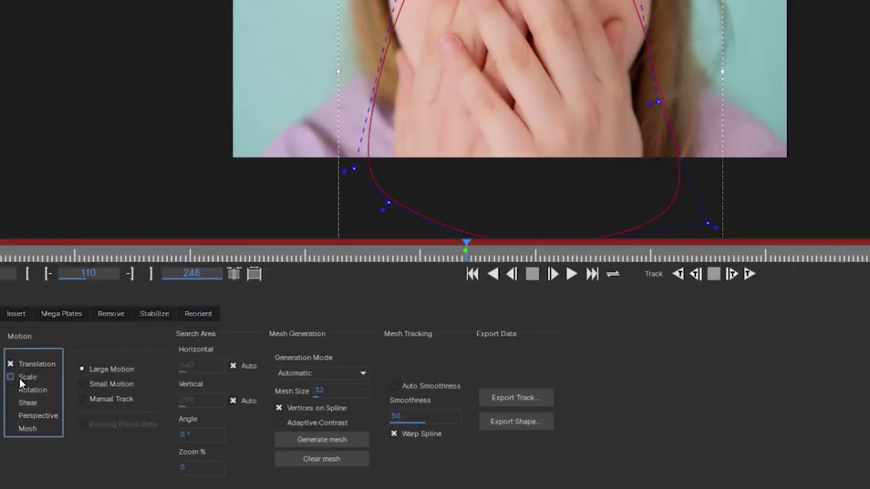
click(677, 273)
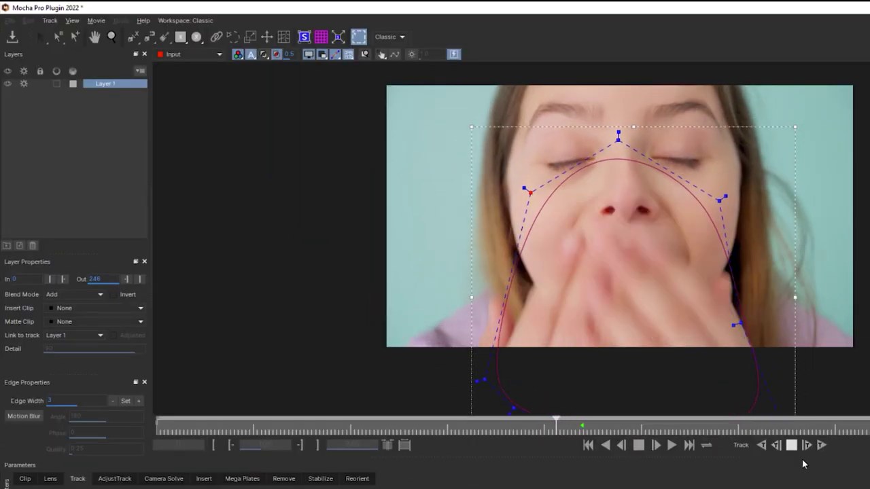
click(713, 274)
- Reposition the hand spline's points over successive frames so the shape follows the hands in and out of the shot
drag(641, 160, 642, 227)
drag(740, 392, 802, 368)
drag(611, 367, 632, 290)
drag(504, 371, 465, 359)
key(Left)
key(Left)
key(Left)
key(Left)
key(Left)
mouse_move(532, 427)
mouse_down()
mouse_move(647, 423)
mouse_move(521, 424)
mouse_up()
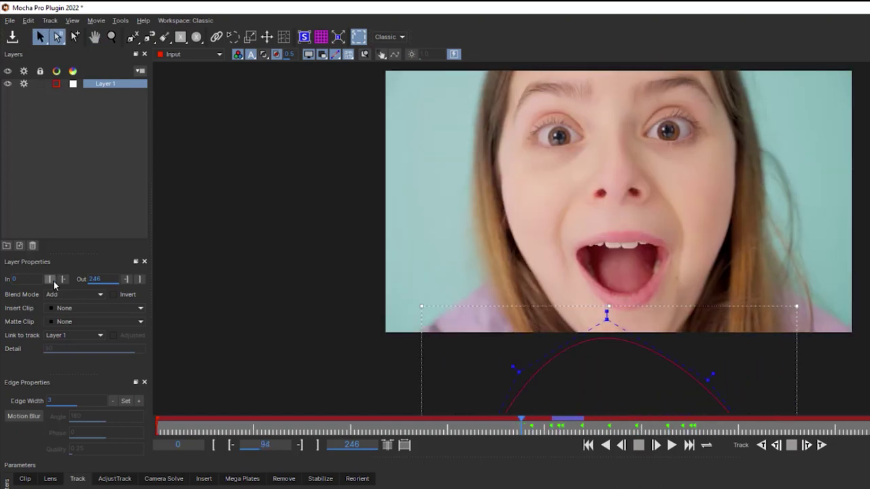
- Set the hand layer's in point to frame 94 and out point to frame 141, and return to frame 0
click(52, 280)
drag(522, 426, 703, 425)
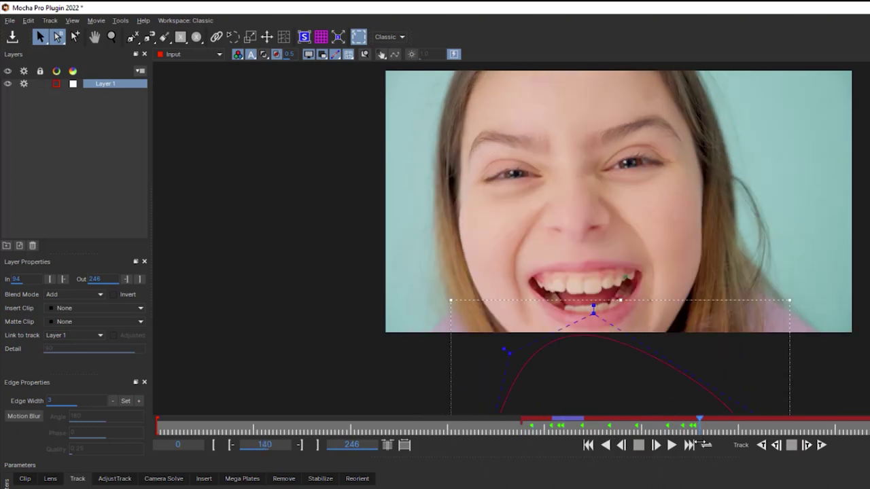
click(138, 279)
drag(701, 425, 120, 389)
drag(530, 195, 521, 226)
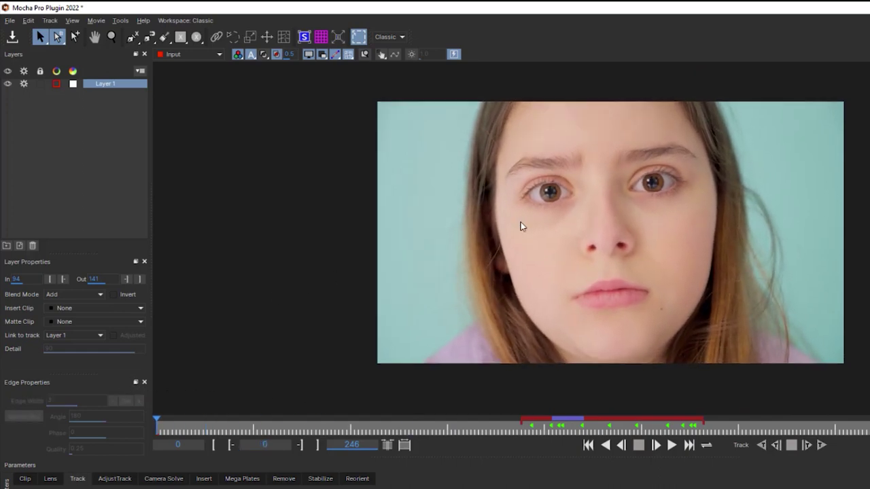
- Rename the hand layer as "hand holdout" and deselect it
double_click(95, 83)
text(hand holdout)
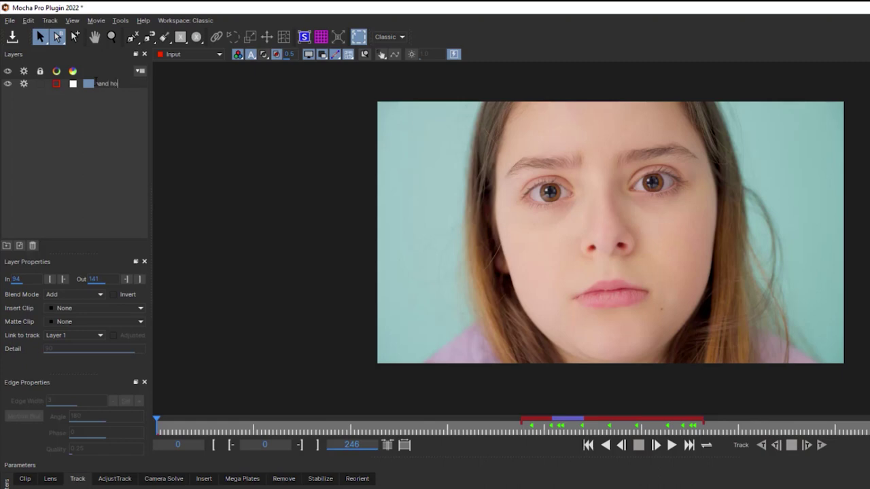
click(104, 136)
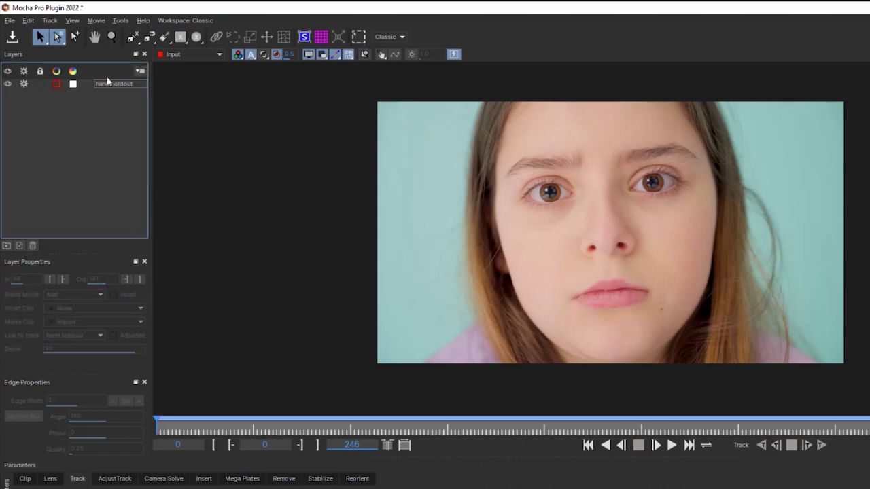
- Draw an elliptical X-spline around the whole face on a new layer and stretch its upper points beyond the forehead
click(200, 40)
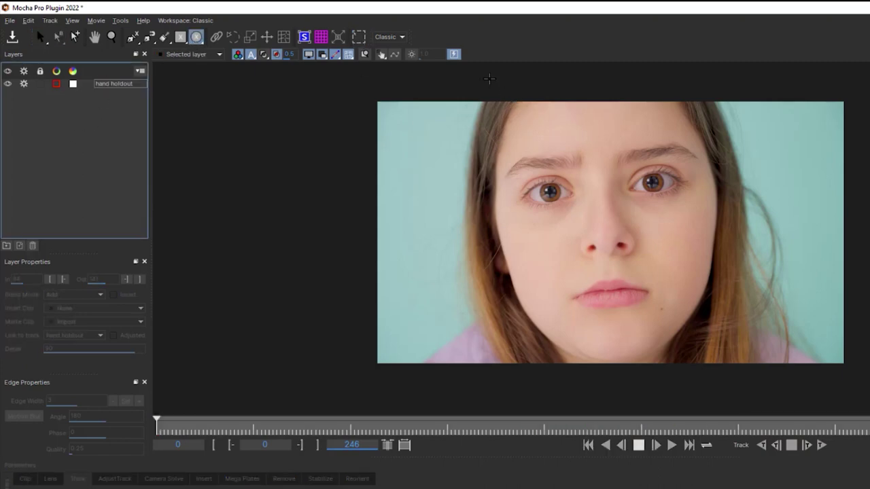
drag(489, 79, 725, 370)
drag(697, 110, 693, 95)
drag(605, 66, 584, 28)
drag(510, 112, 490, 99)
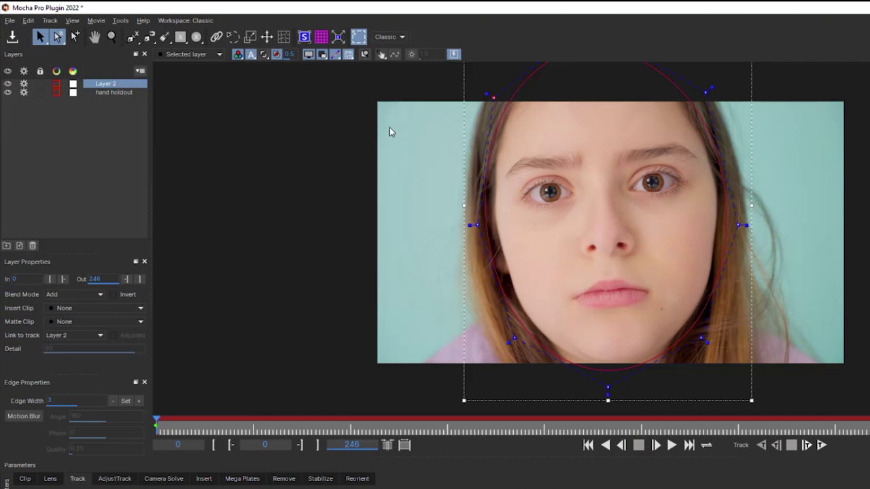
- Add elliptical cutout shapes around both eyes and the mouth within the face layer
drag(196, 38, 197, 74)
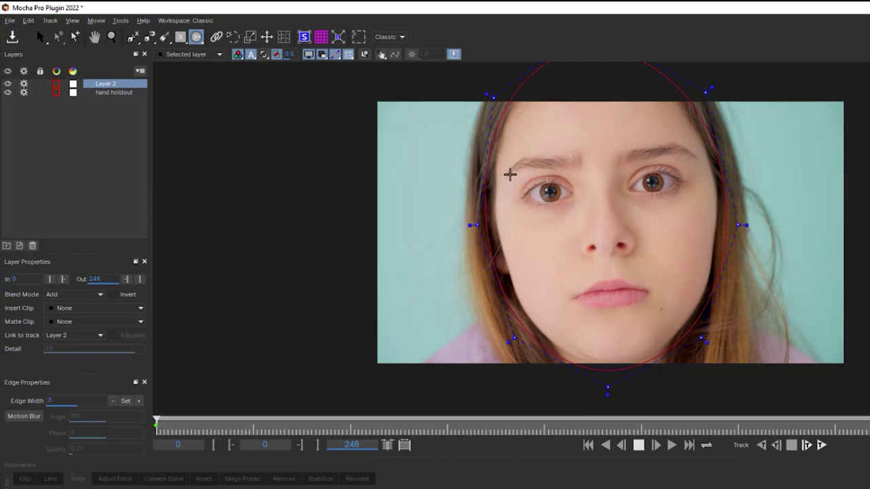
drag(509, 172, 579, 210)
mouse_move(618, 166)
mouse_down()
mouse_move(696, 211)
mouse_move(688, 195)
mouse_up()
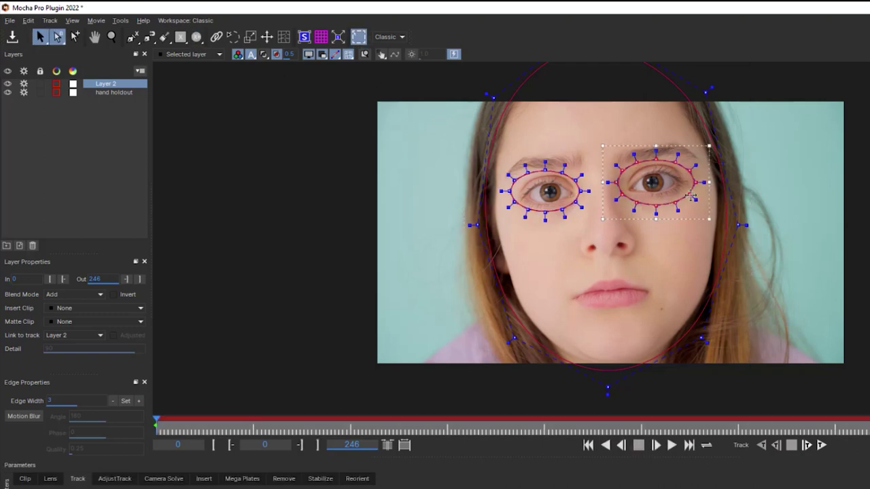
click(198, 38)
drag(561, 271, 658, 318)
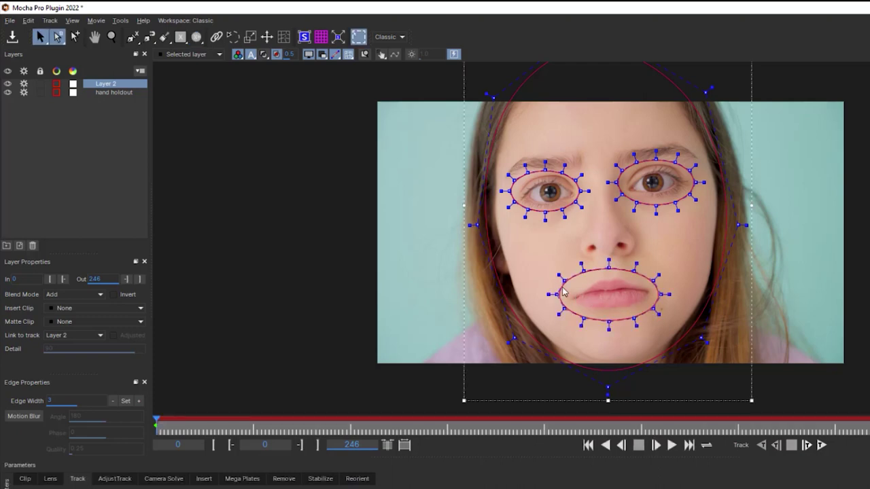
- Adjust the points of the mouth and eye cutouts to fit the lips and eyes more closely
drag(562, 292, 572, 291)
drag(633, 272, 586, 273)
drag(654, 279, 658, 277)
drag(686, 172, 680, 173)
drag(510, 191, 528, 174)
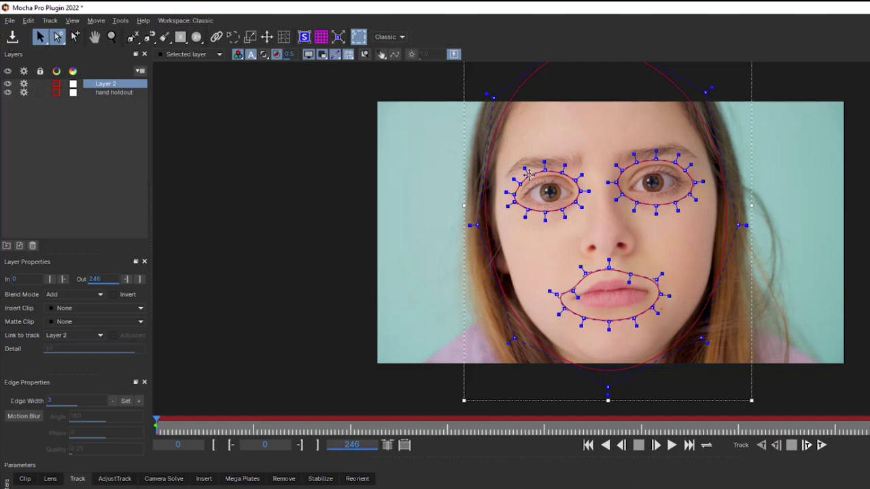
drag(624, 180, 631, 190)
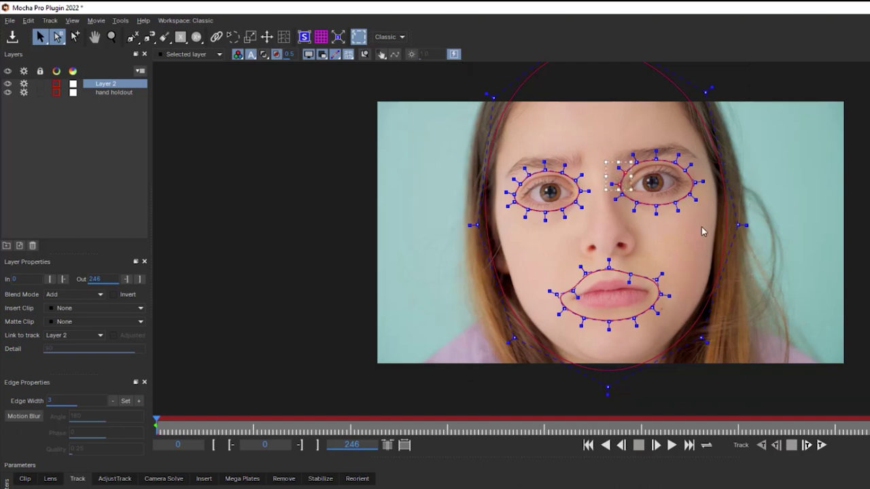
drag(702, 219, 630, 189)
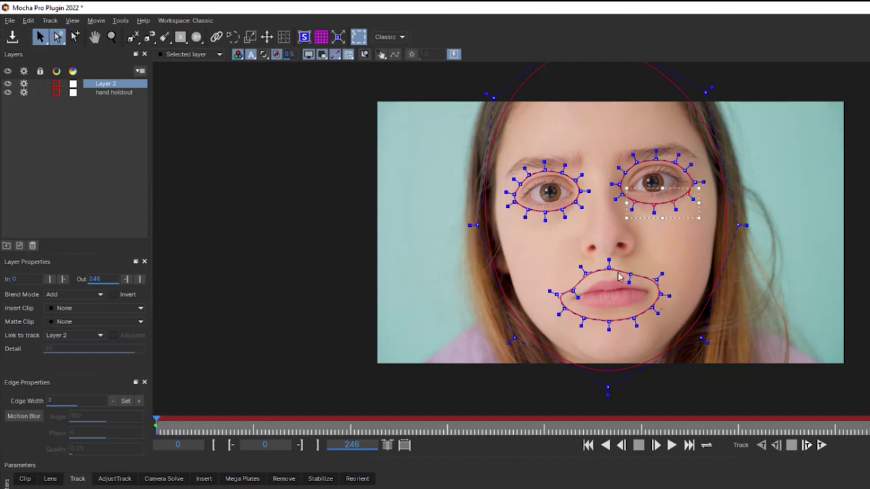
- Rename the face layer as "face shape" and move it below the hand holdout layer
double_click(115, 84)
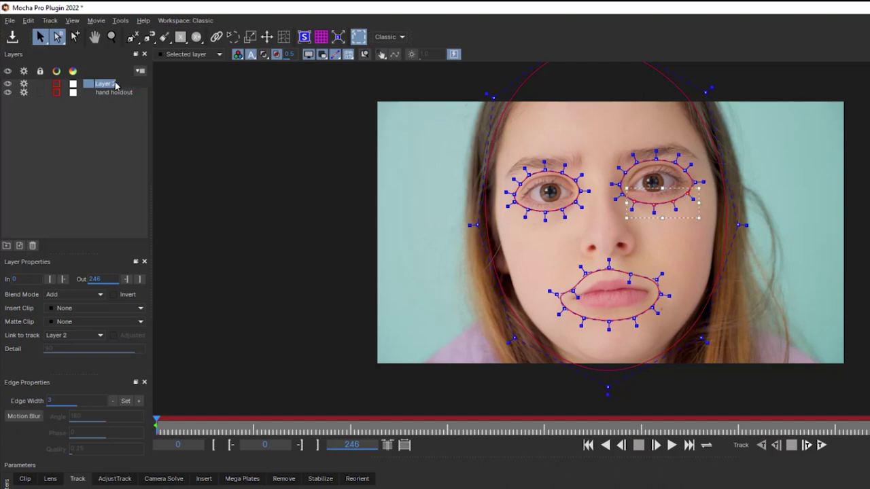
text(r)
click(119, 86)
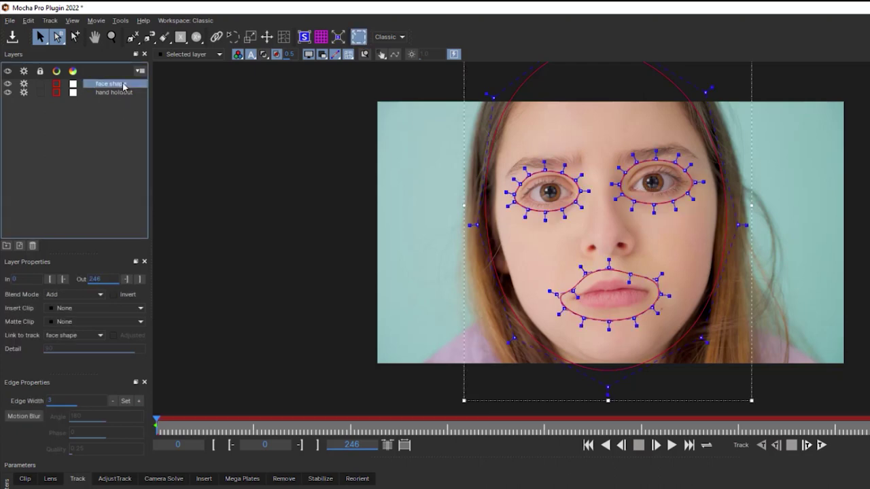
drag(123, 85, 35, 92)
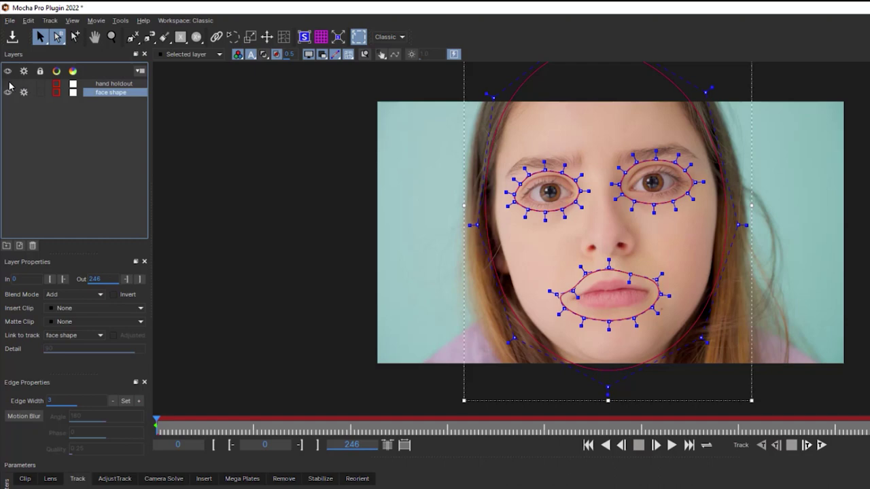
- Display the face layer's matte as a fill and try stretching the outer corner of one eye cutout
click(263, 55)
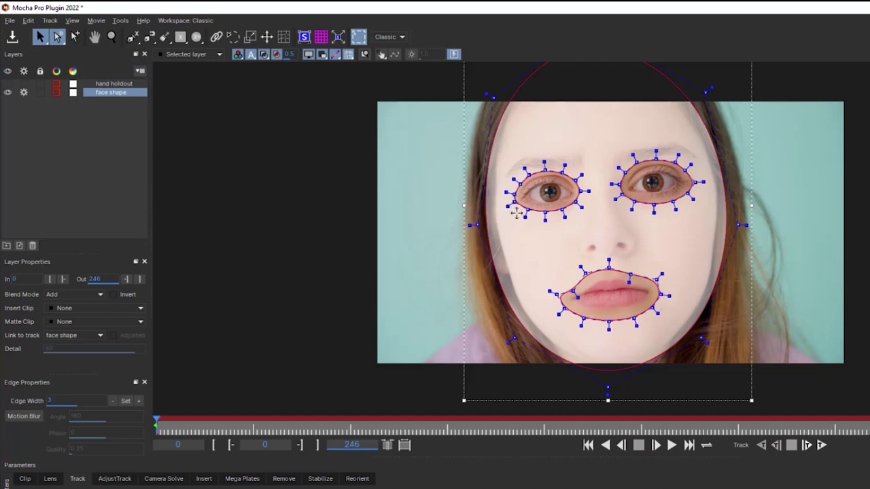
drag(514, 192, 483, 197)
mouse_move(429, 200)
mouse_down()
mouse_move(381, 200)
mouse_move(540, 200)
mouse_move(443, 200)
mouse_up()
key(ctrl+z)
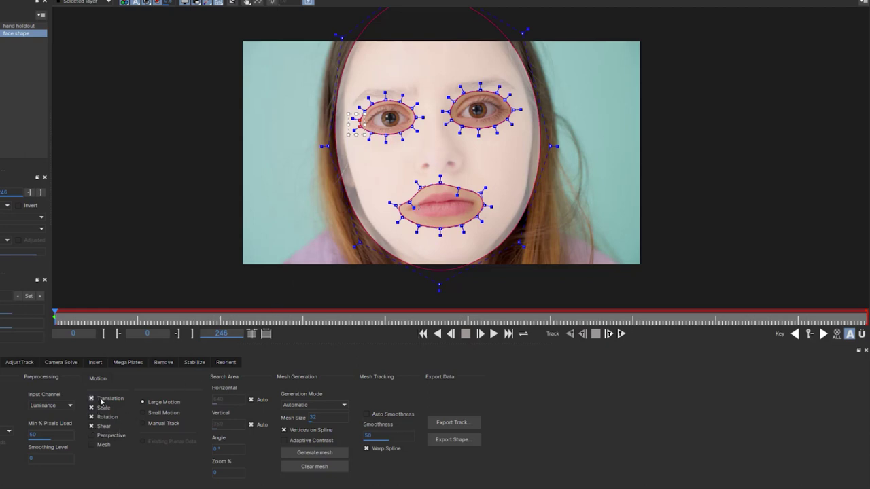
- Enable Perspective and Mesh motion for the face shape and generate its mesh in Uniform mode
click(100, 436)
click(97, 445)
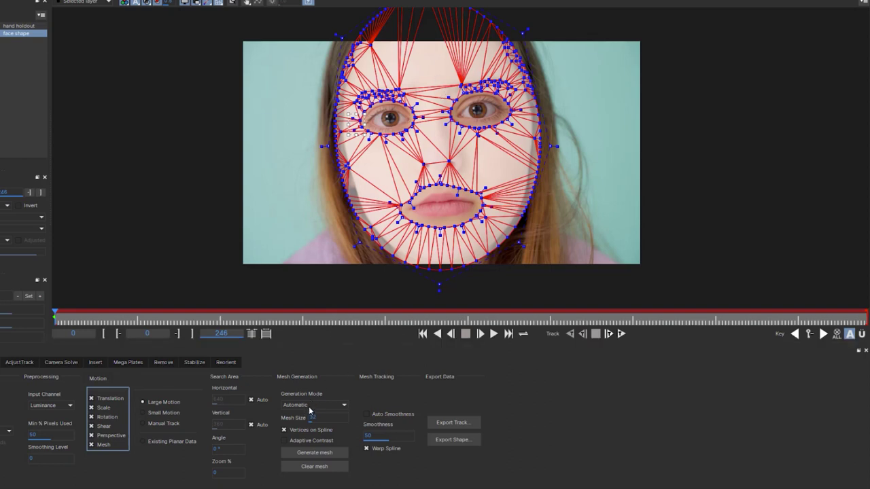
click(306, 423)
click(315, 454)
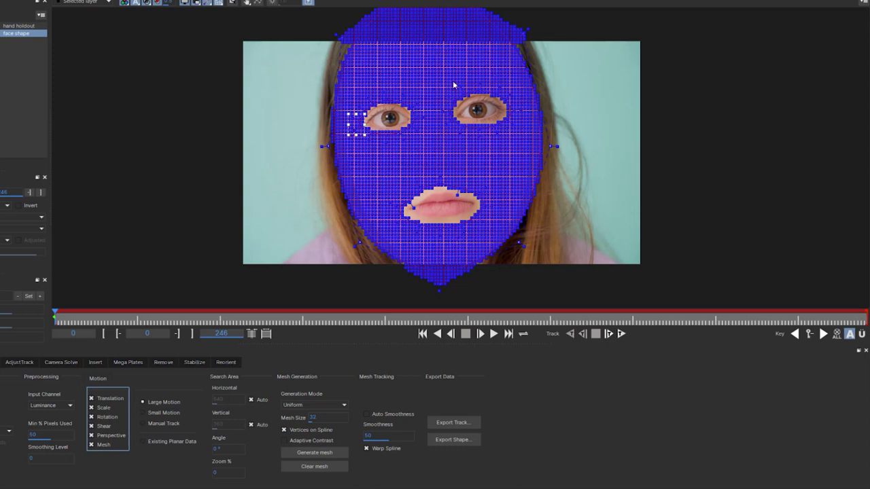
- Regenerate the face mesh with a mesh size of 80
double_click(319, 418)
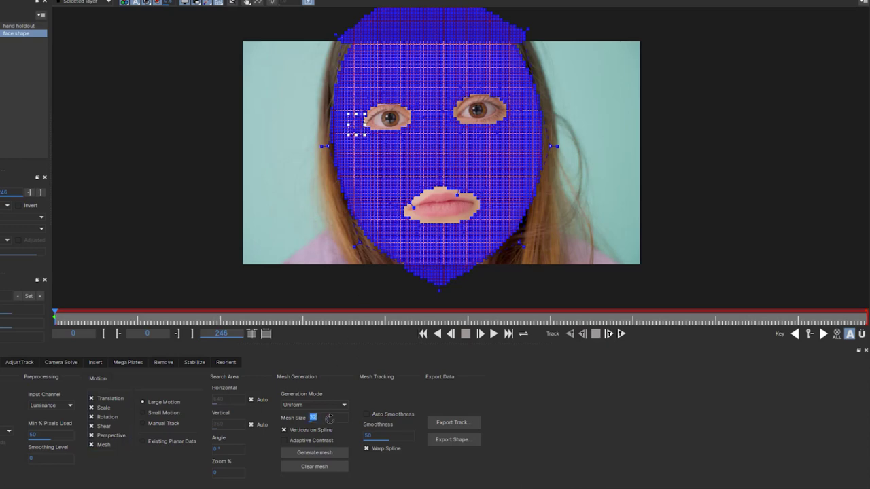
text(80)
click(314, 452)
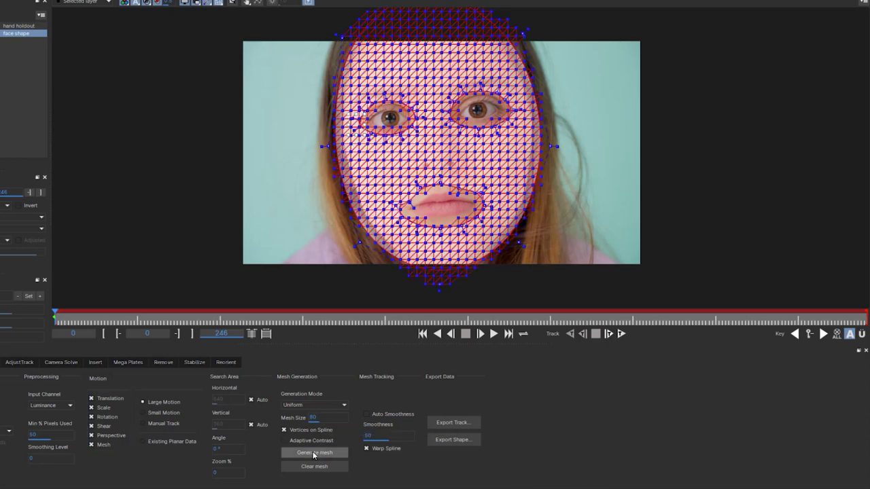
- Set the mesh size to 100 and regenerate the uniform face mesh
double_click(323, 419)
text(1100)
click(317, 453)
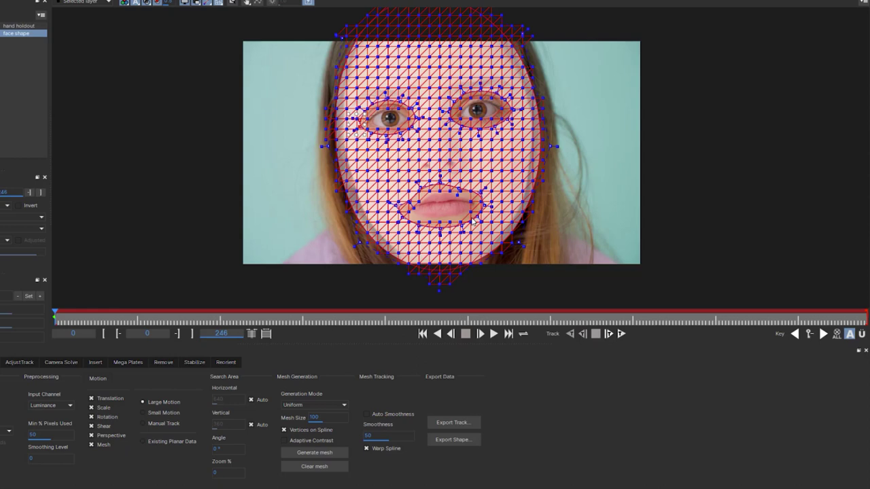
- Track the face shape forward until the hand comes in, and adjust the hand holdout shape with Uber Key enabled
click(620, 334)
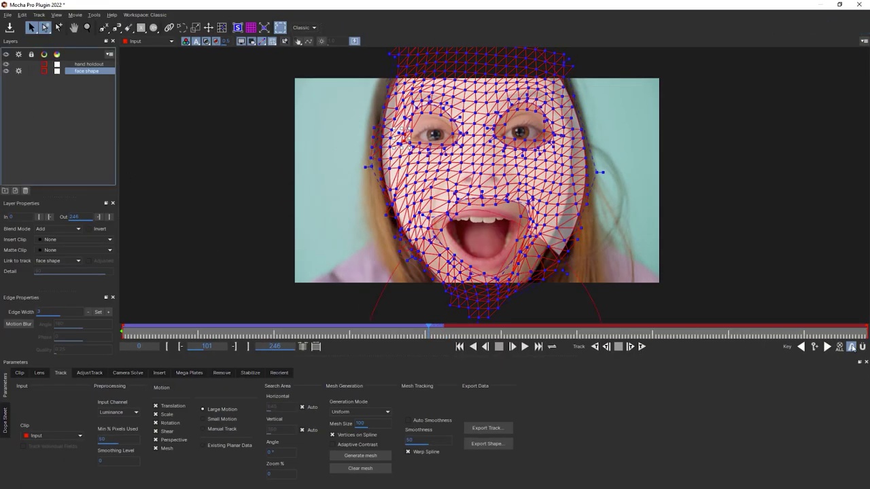
click(861, 346)
click(582, 289)
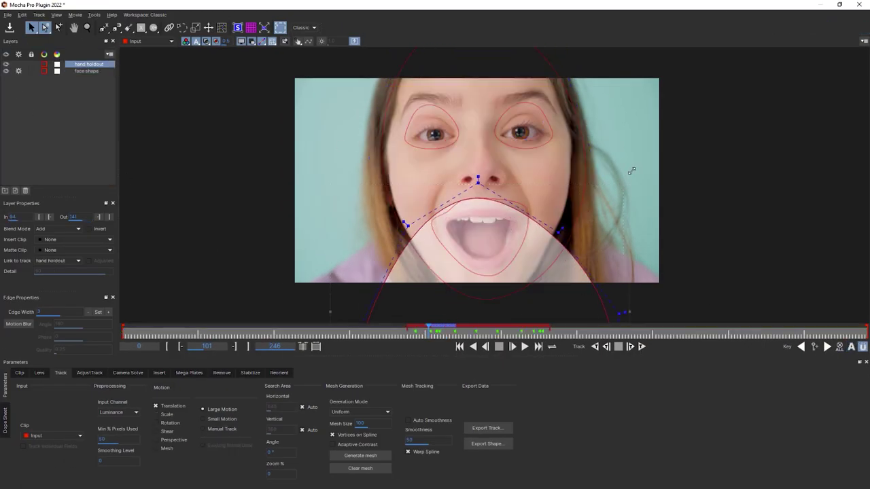
drag(428, 328, 454, 327)
drag(516, 74, 515, 80)
- Track the face shape forward again from frame 94 to the end of the clip at frame 246
drag(453, 332, 408, 333)
click(81, 72)
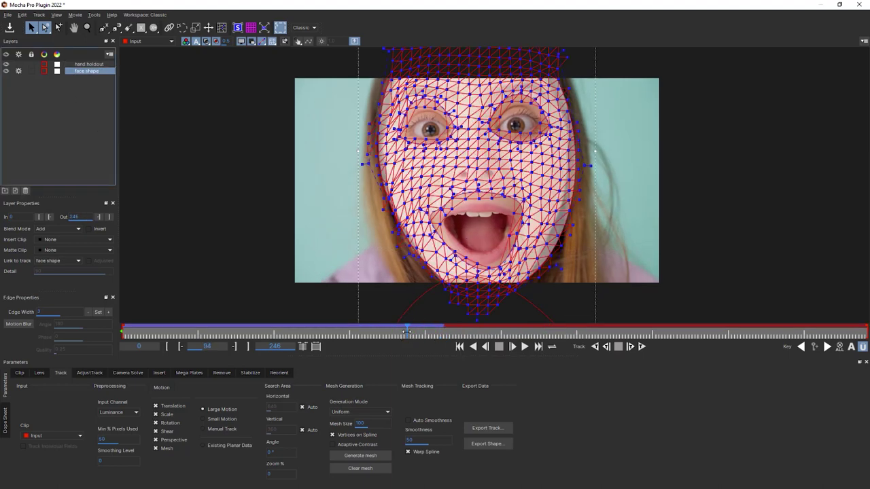
click(642, 346)
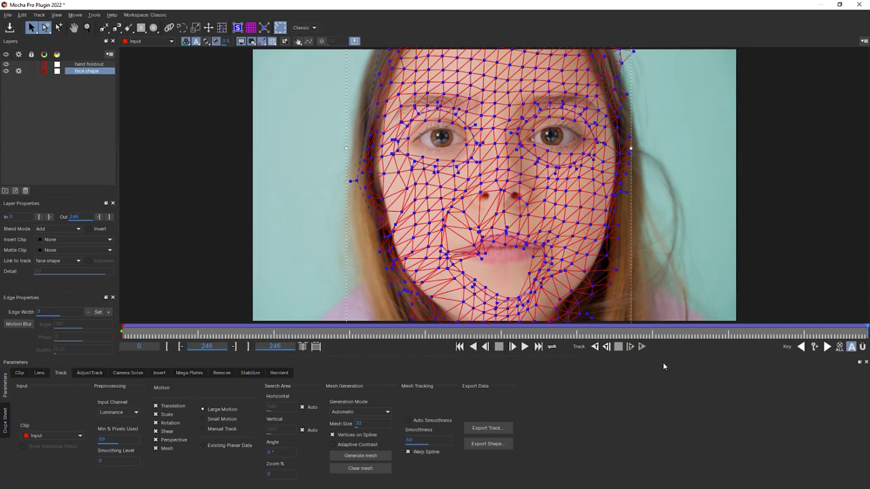
- Review the tracked mesh and nudge the misplaced vertices on the cheek beside the nose and mouth at frame 76
drag(834, 332, 621, 301)
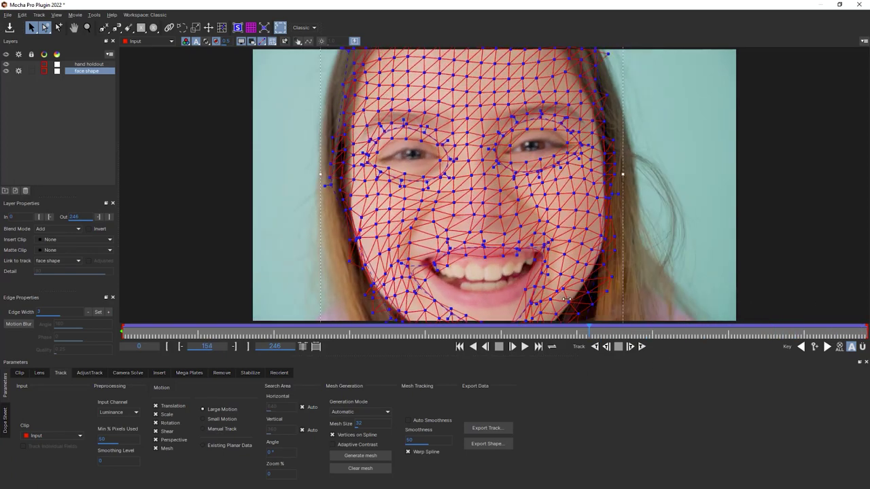
drag(482, 294, 540, 293)
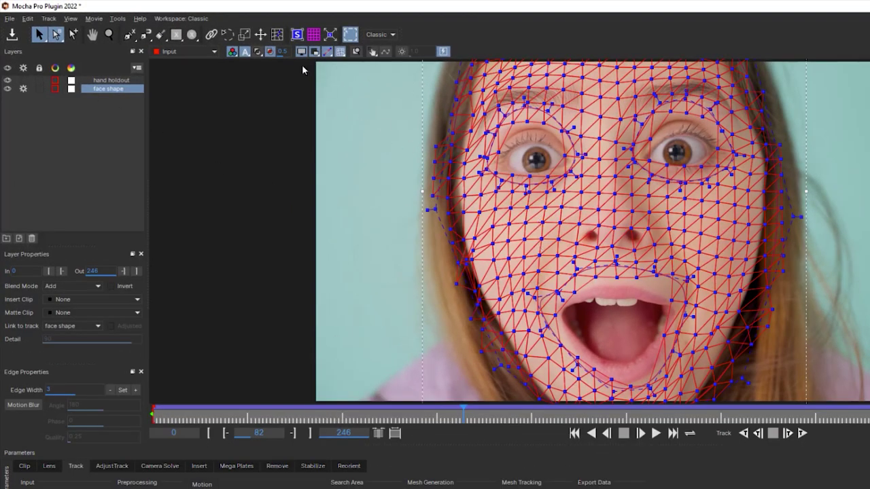
click(277, 38)
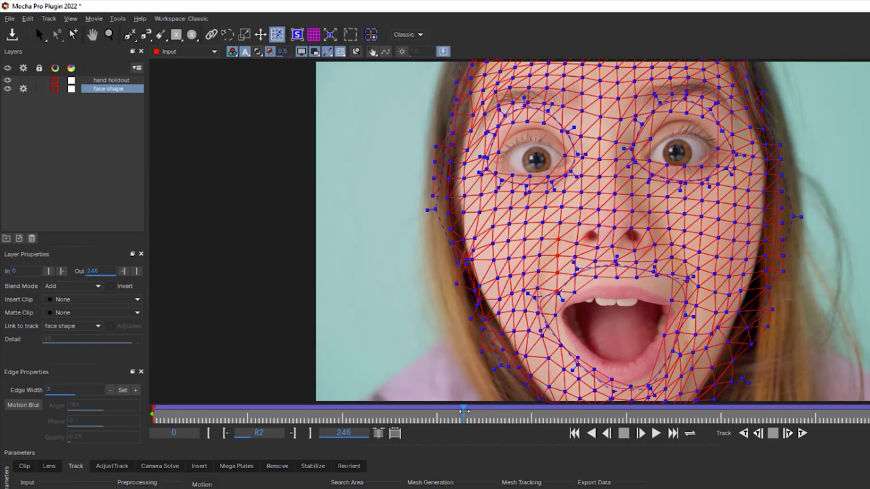
drag(464, 415, 438, 422)
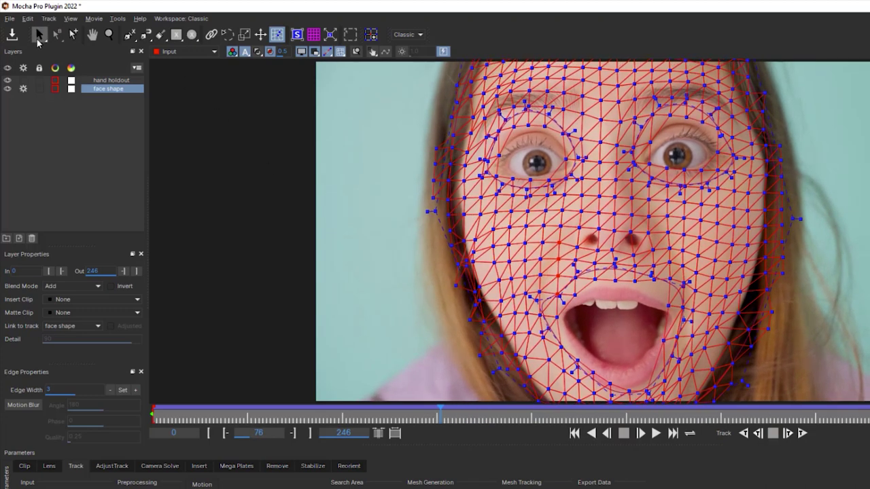
drag(39, 34, 61, 50)
click(38, 33)
drag(43, 36, 55, 63)
mouse_move(552, 247)
mouse_down()
mouse_move(554, 303)
mouse_move(567, 283)
mouse_move(568, 251)
mouse_up()
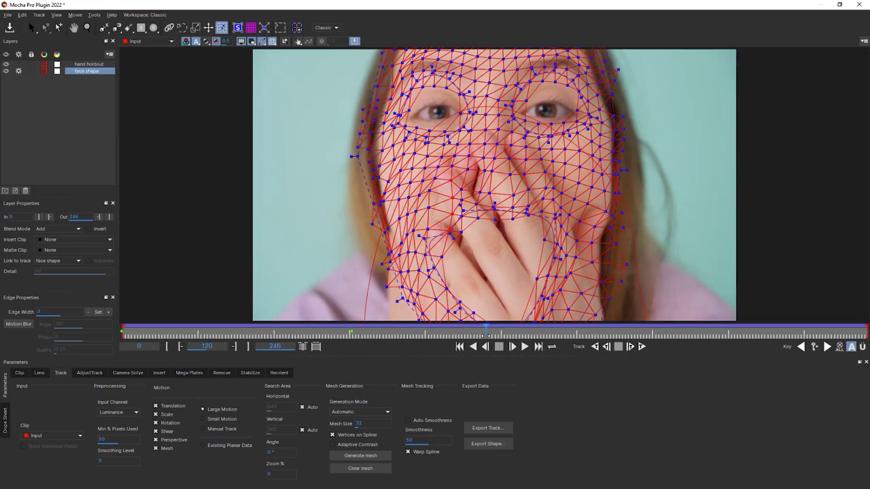
- Correct drifting face mesh vertices at frames 97 and 104 and near the clip's end, and play back the track
drag(485, 335, 417, 326)
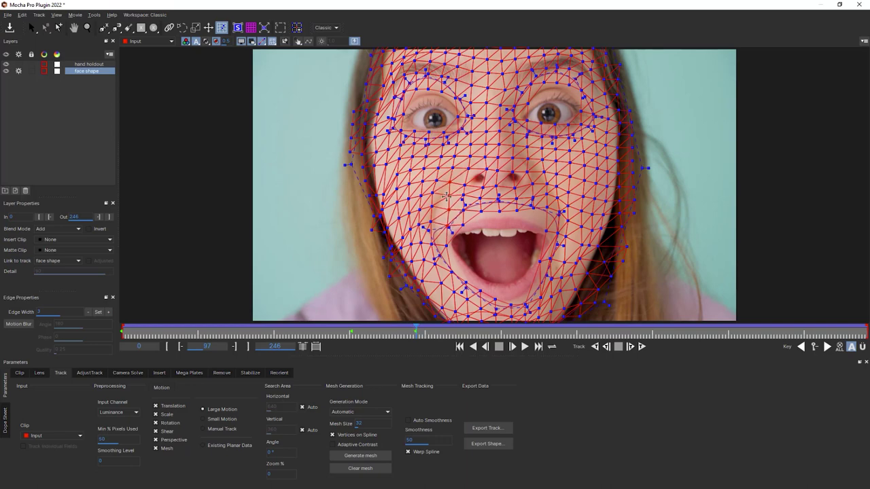
drag(414, 330, 437, 330)
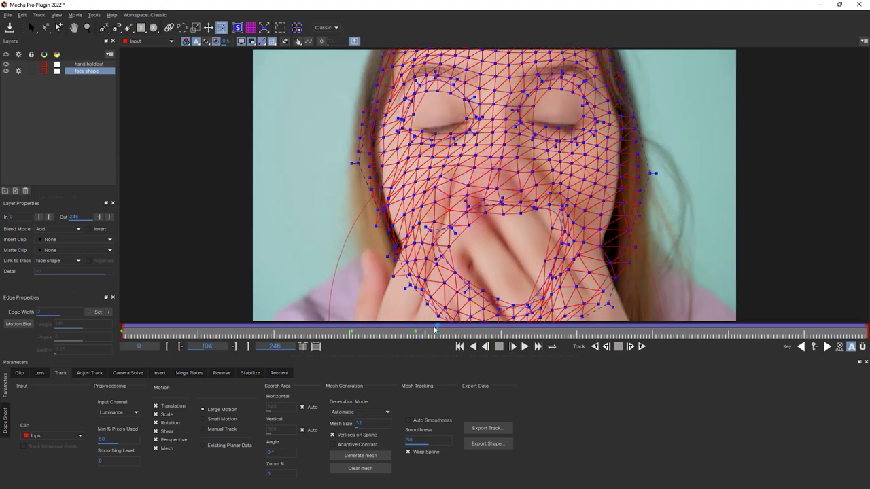
drag(435, 331, 543, 330)
drag(641, 330, 866, 327)
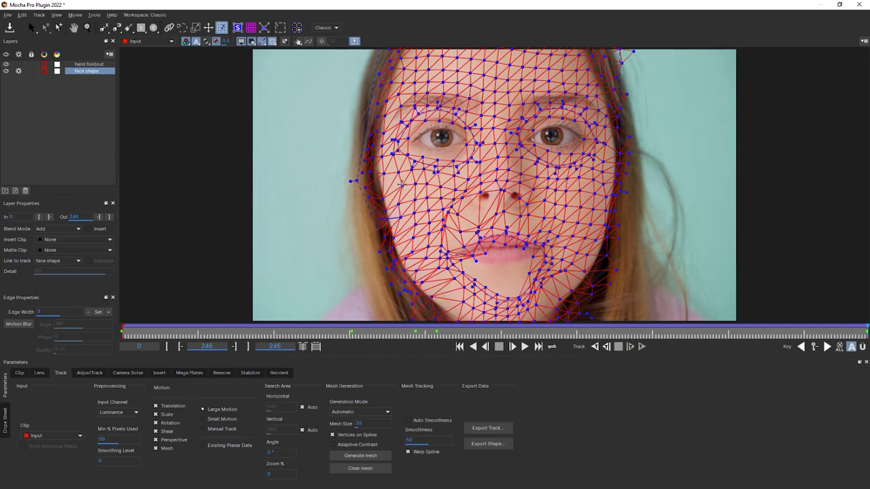
drag(863, 331, 770, 331)
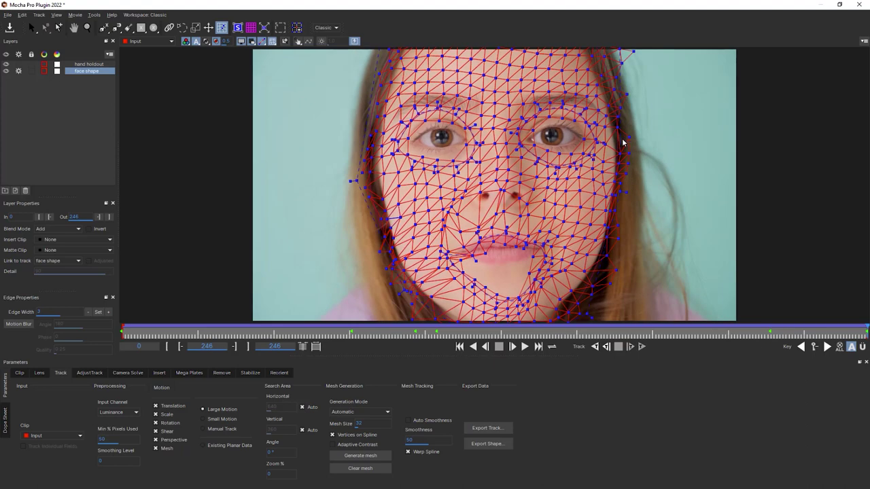
click(778, 335)
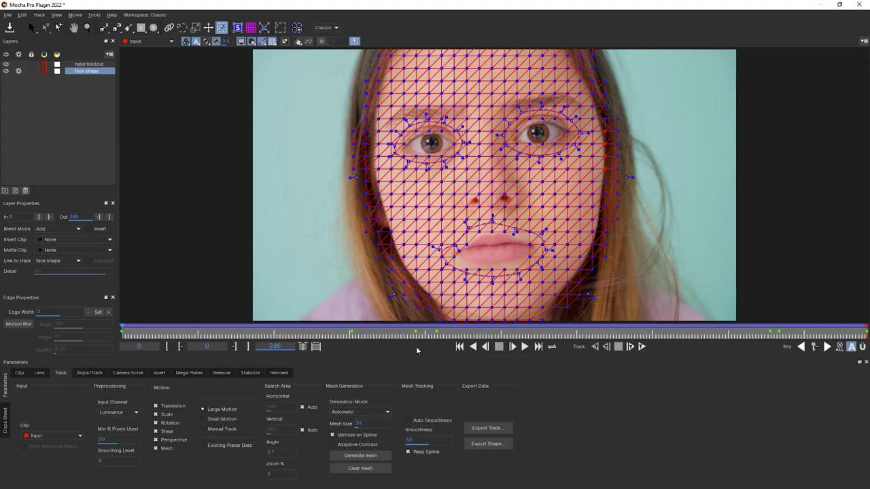
click(524, 346)
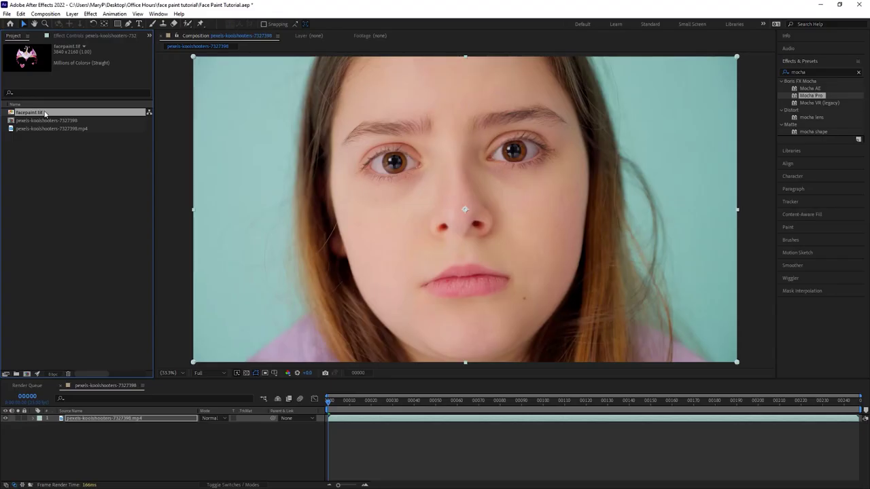
- Switch to After Effects and add facepaint.tif to the composition beneath the footage layer
mouse_move(45, 114)
mouse_down()
mouse_move(68, 249)
mouse_move(80, 420)
mouse_up()
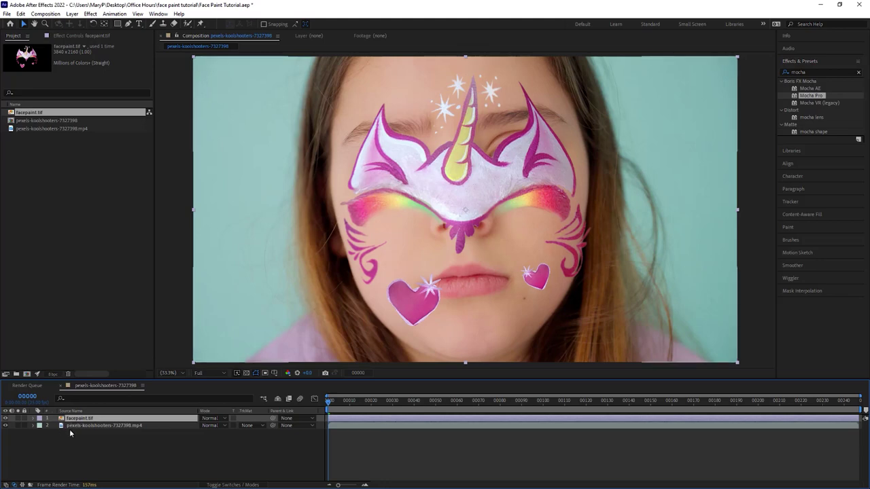
drag(80, 420, 83, 436)
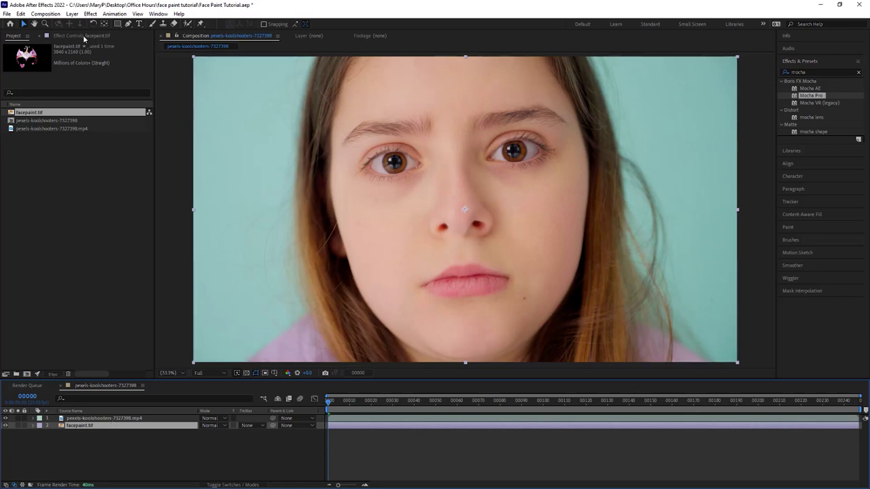
- Enable the footage's Mocha Pro module render as Insert: Composite with facepaint.tif as the insert layer, and save the project
click(83, 35)
click(95, 418)
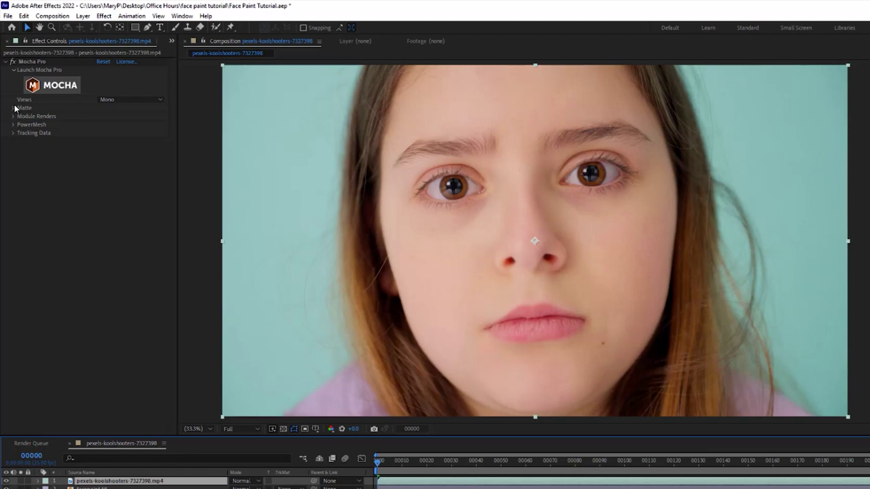
click(14, 116)
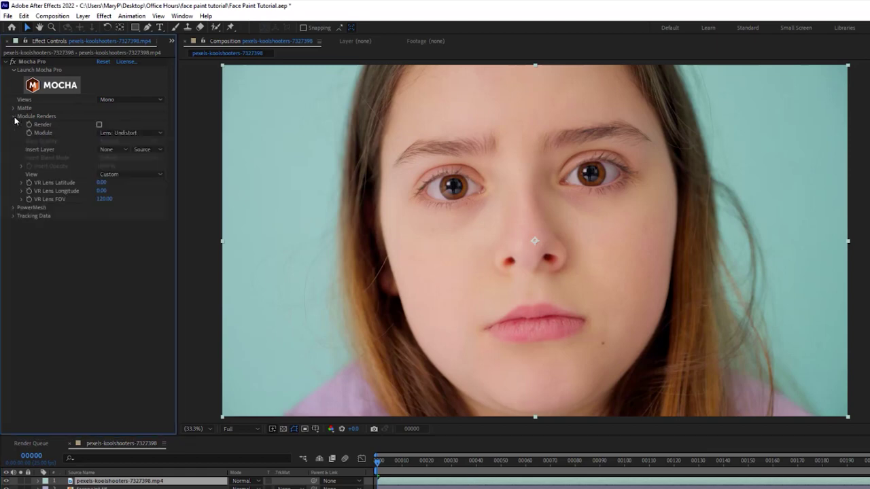
click(113, 150)
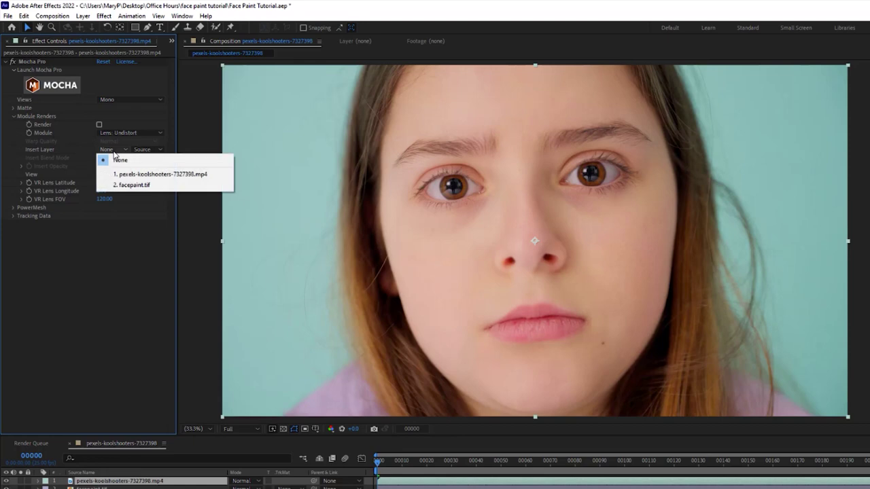
click(133, 185)
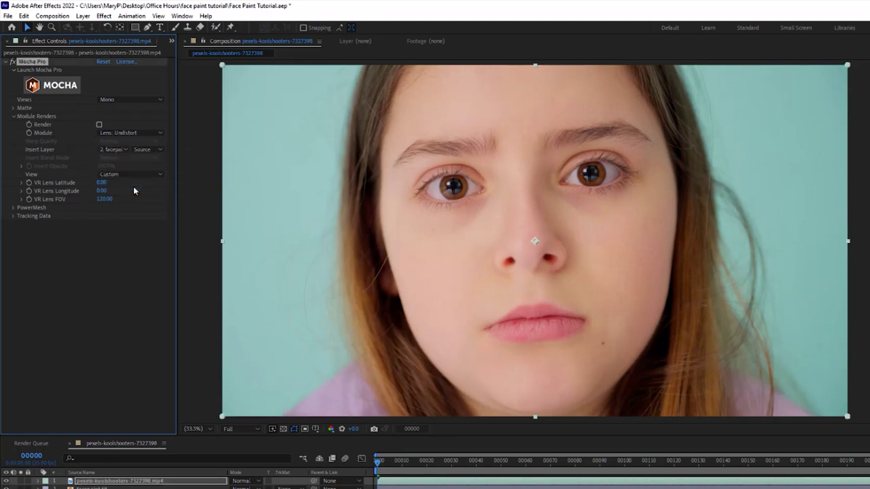
click(125, 133)
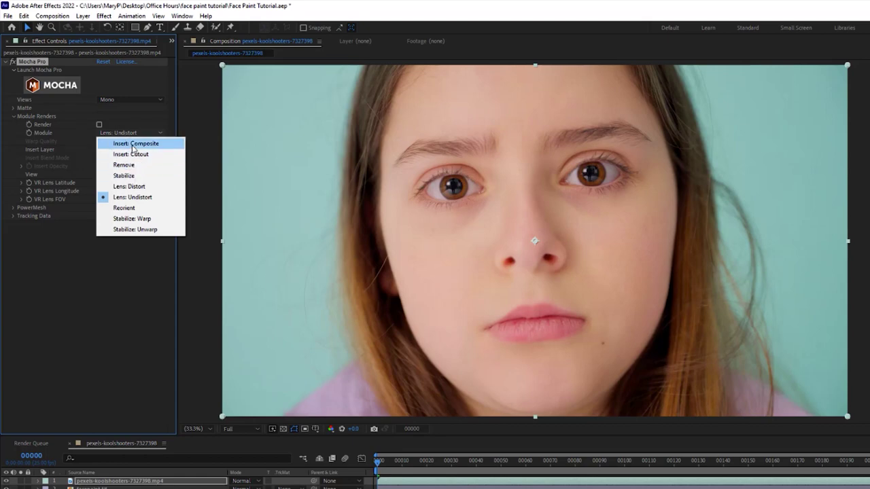
click(133, 144)
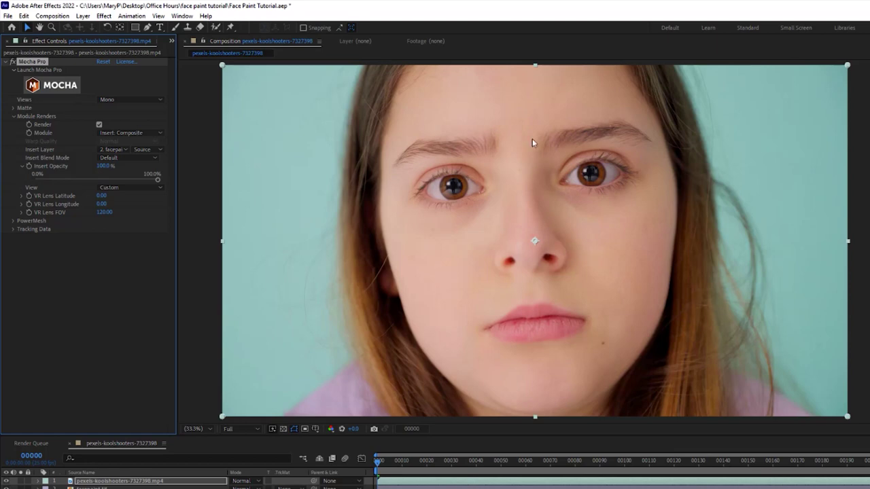
click(7, 15)
click(31, 105)
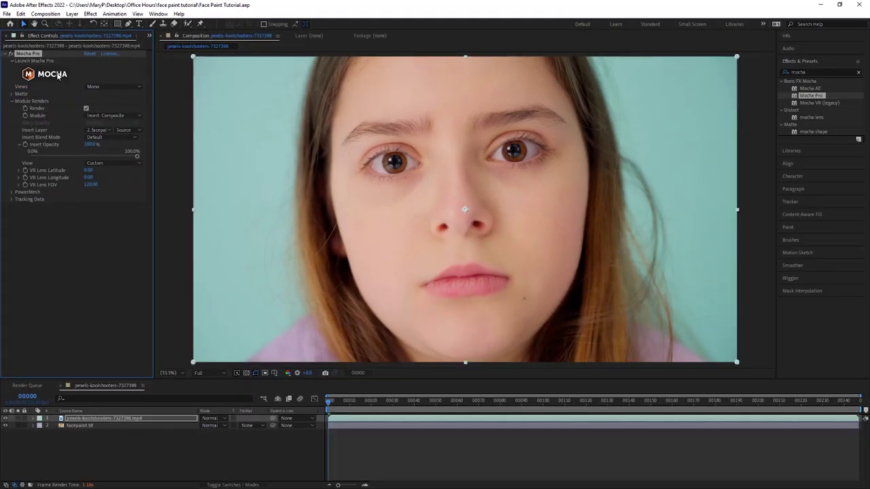
- Reopen Mocha Pro from the effect and set the face shape's insert clip to Insert Layer
click(58, 76)
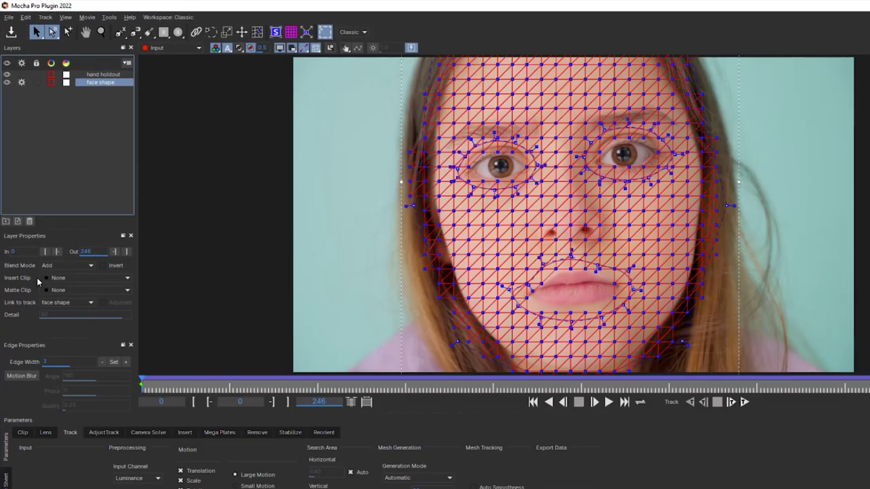
click(44, 240)
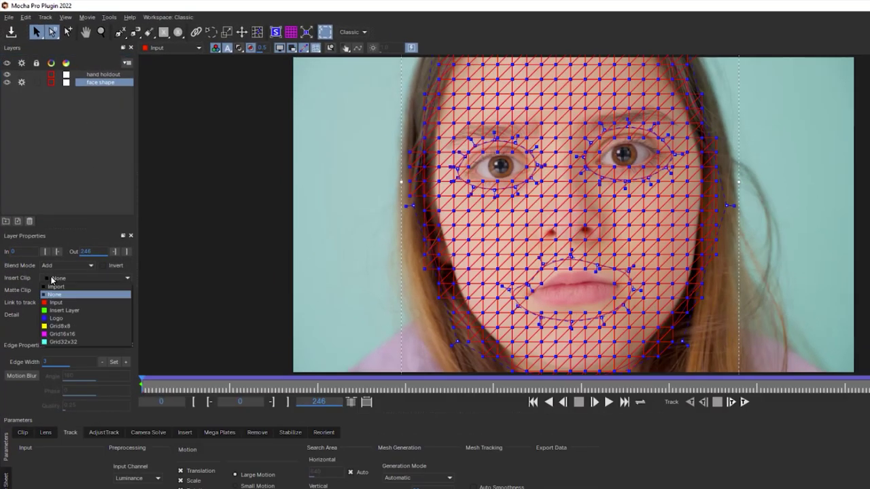
click(69, 310)
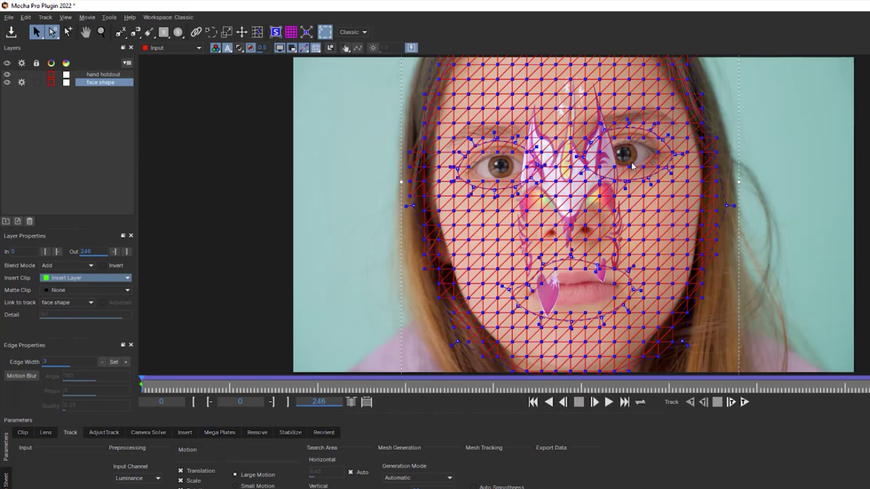
- Hide the mesh and expand the face shape's planar surface to fill the entire frame
click(276, 33)
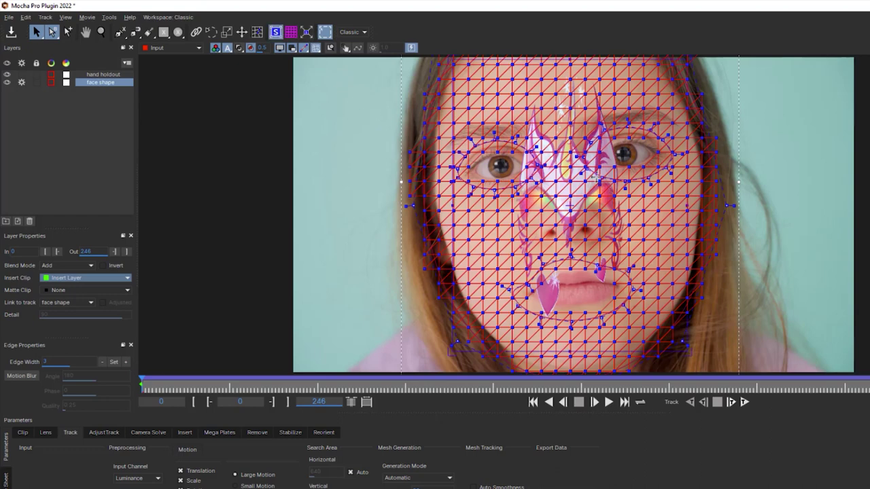
click(317, 53)
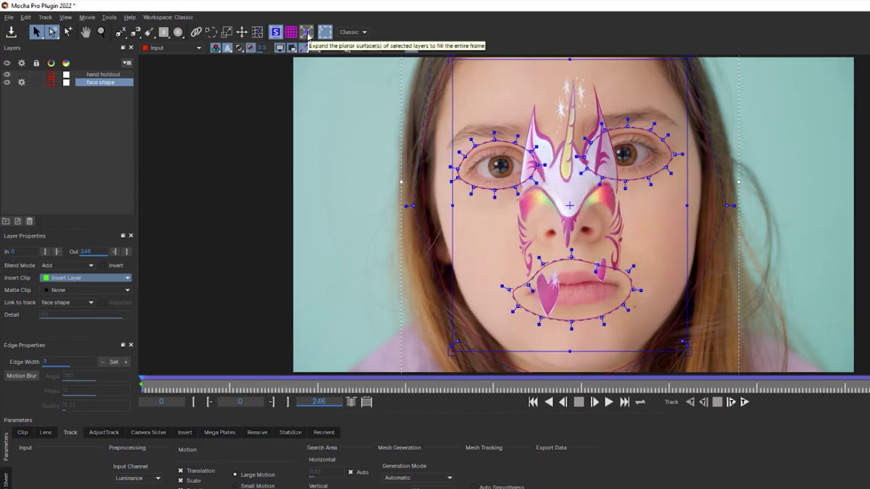
click(306, 32)
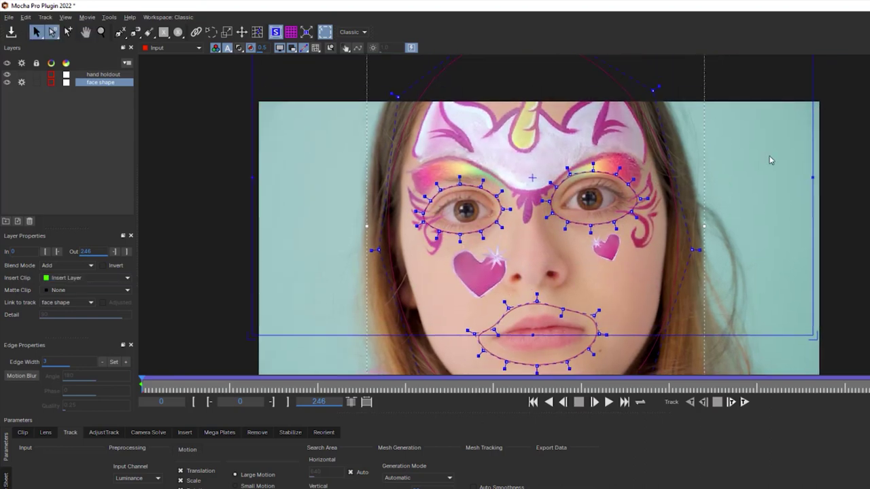
- Reposition the corners of the planar surface to fit the face paint around the eyes, forehead and cheeks
key(x)
drag(754, 119, 743, 150)
key(z)
drag(556, 124, 530, 139)
mouse_move(731, 70)
mouse_down()
mouse_move(738, 85)
mouse_move(732, 64)
mouse_up()
drag(330, 69, 346, 84)
drag(732, 64, 713, 65)
drag(331, 297, 336, 296)
drag(731, 296, 742, 296)
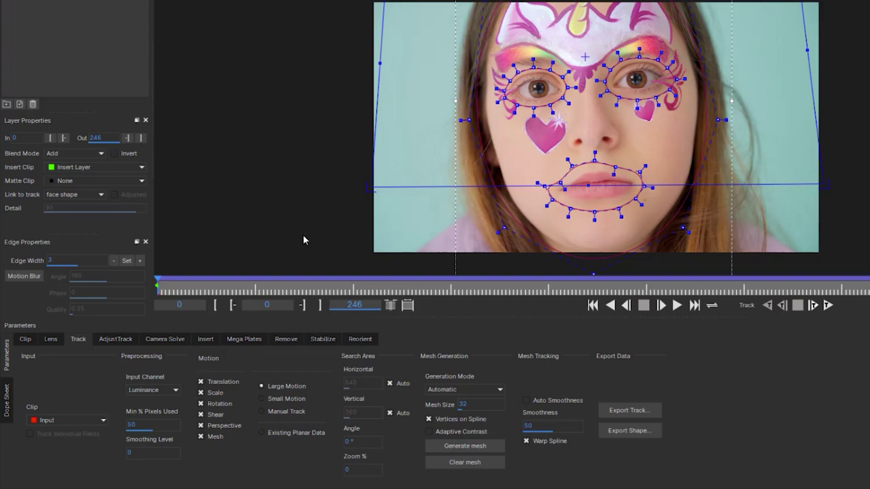
- Enable PowerMesh Warp for the face paint insert and scrub through the whole shot to check it
click(207, 341)
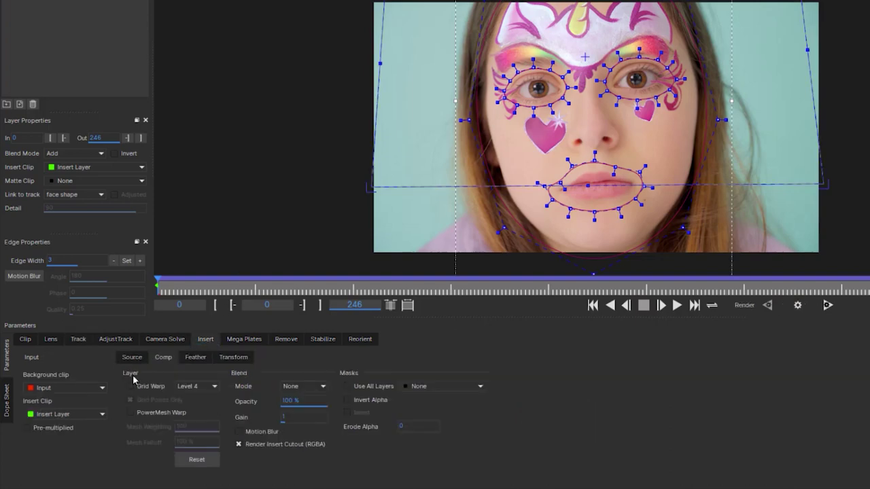
click(131, 413)
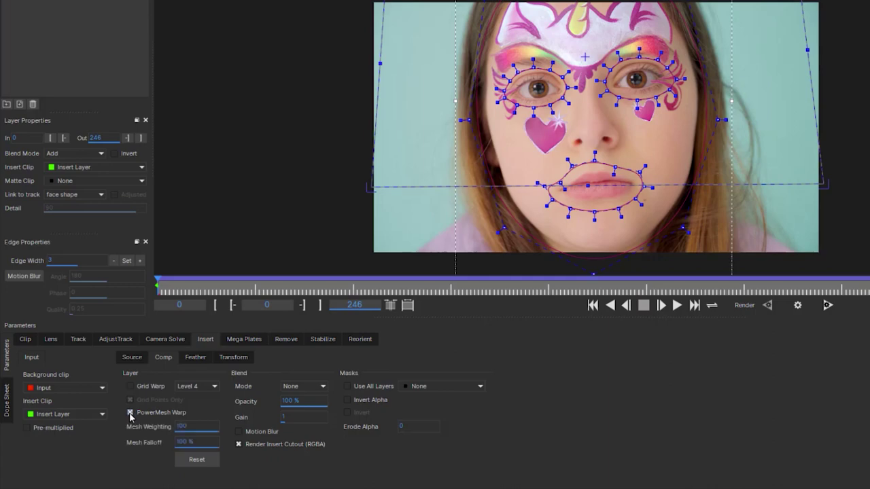
drag(160, 288, 869, 290)
- Turn on Grid Warp at Level 2 for the face paint insert
click(193, 387)
click(193, 411)
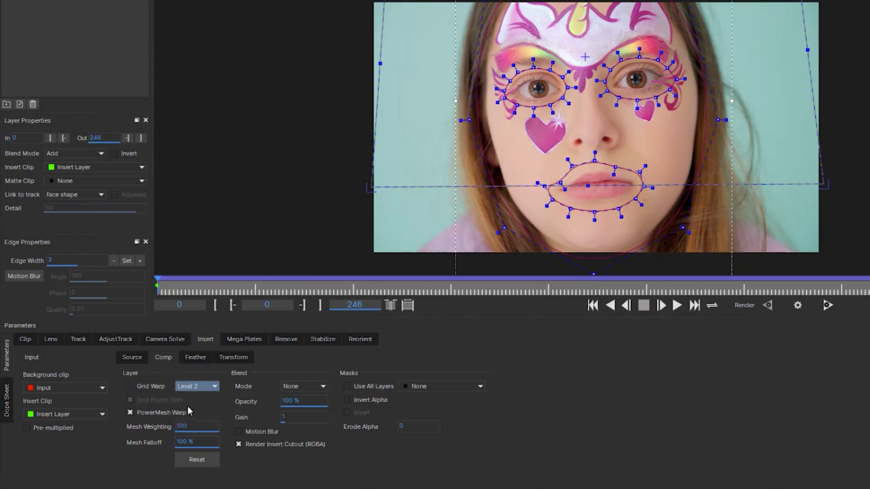
click(131, 386)
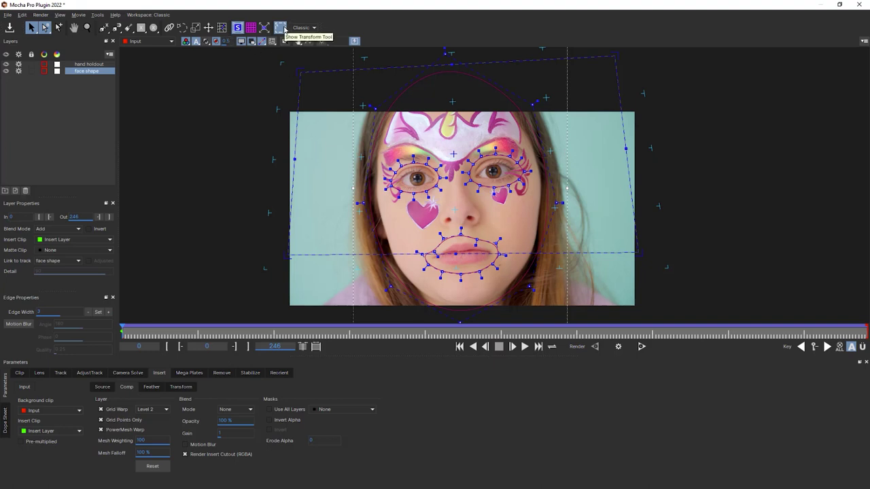
- Hide the transform box and planar surface, and adjust the Level 2 warp grid points to fit the paint around the brow, nose and cheeks
click(281, 28)
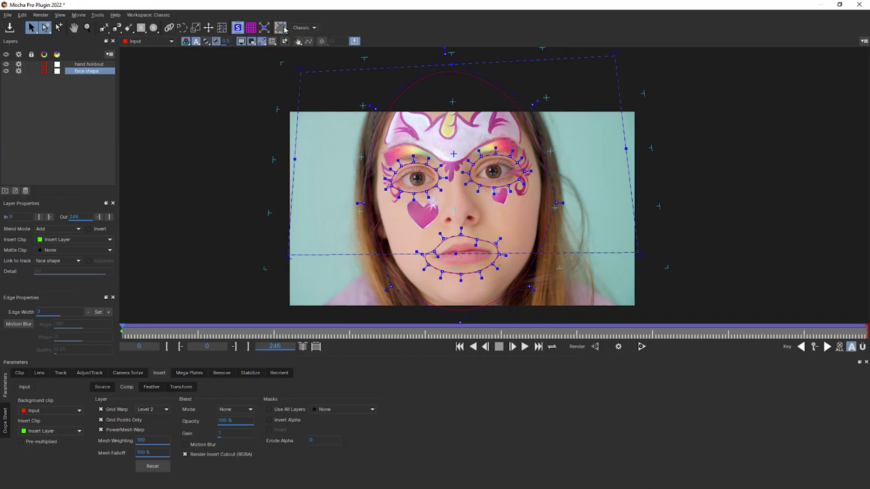
click(238, 30)
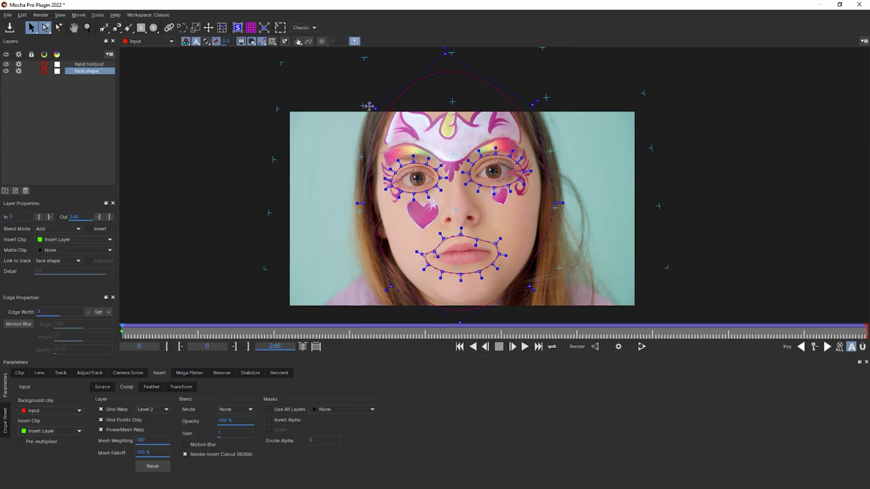
drag(364, 105, 367, 108)
drag(546, 95, 538, 101)
mouse_move(454, 210)
mouse_down()
mouse_move(453, 219)
mouse_move(462, 209)
mouse_up()
drag(360, 211, 347, 224)
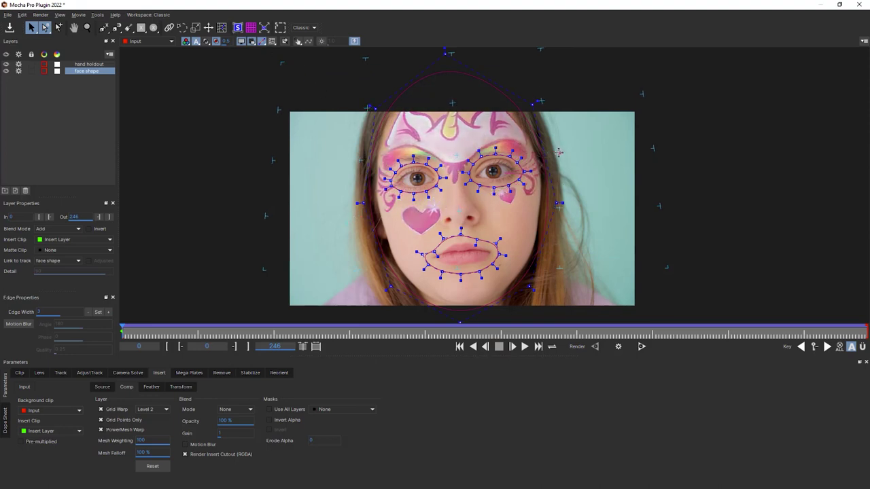
drag(459, 211, 463, 211)
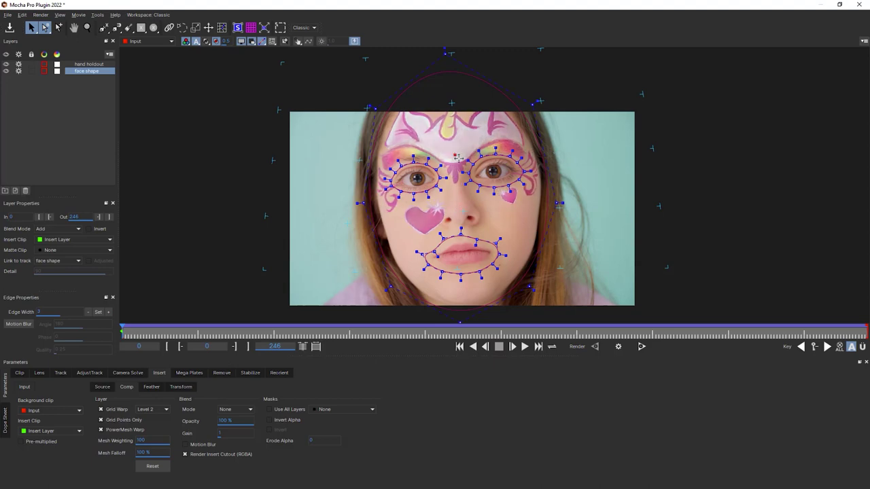
drag(460, 157, 459, 158)
drag(559, 207, 559, 203)
- Raise the Grid Warp to Level 4 and fine-tune the grid points around the cheek hearts, eyebrows and forehead
click(152, 410)
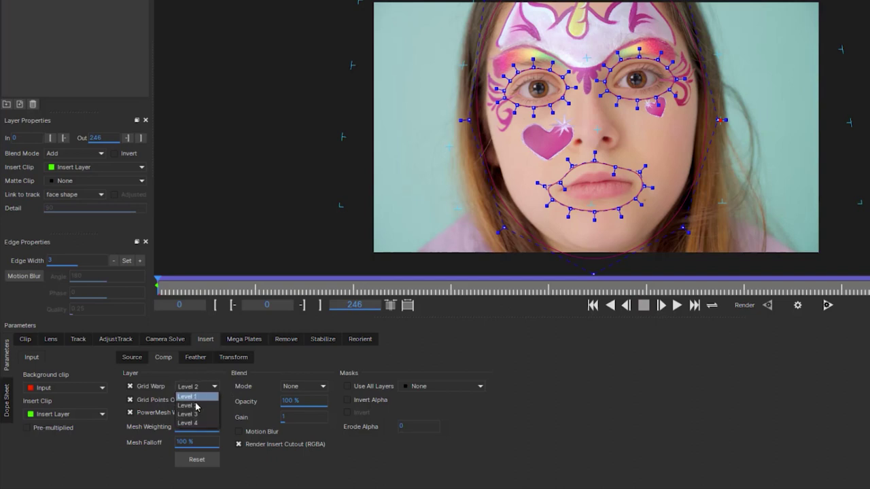
click(196, 422)
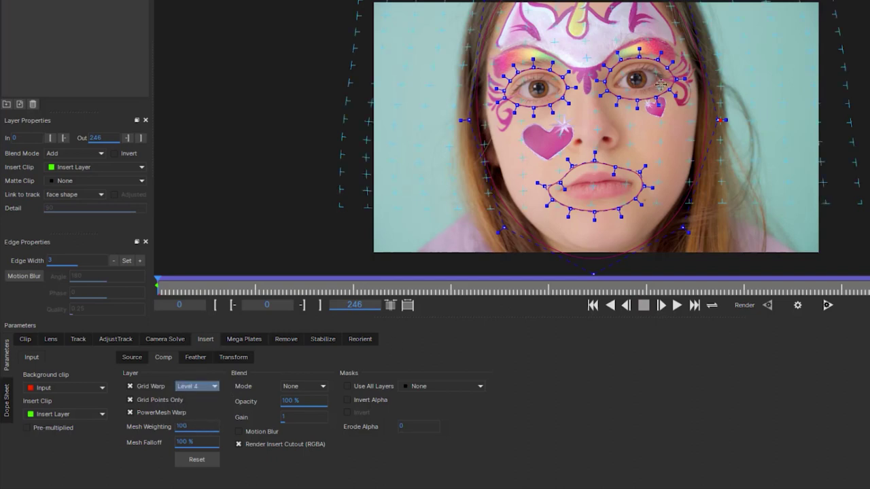
click(666, 128)
drag(560, 138, 516, 139)
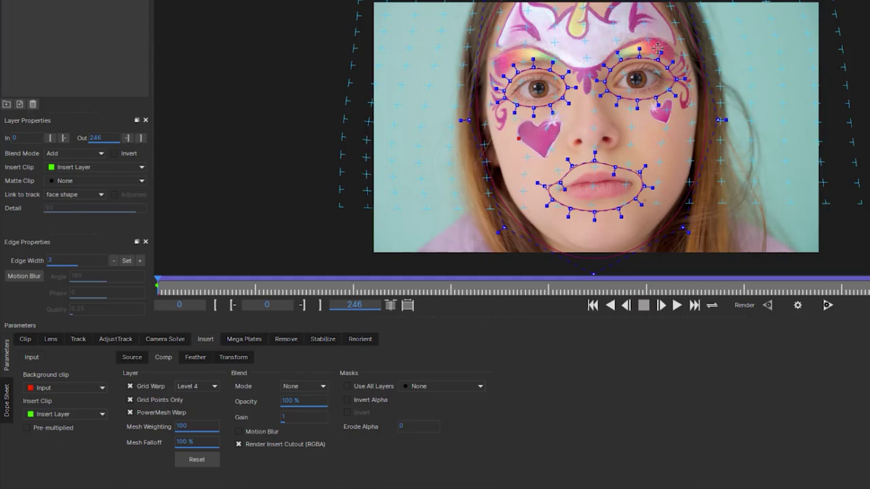
drag(659, 46, 644, 36)
drag(526, 46, 527, 48)
drag(583, 43, 588, 40)
drag(586, 7, 589, 6)
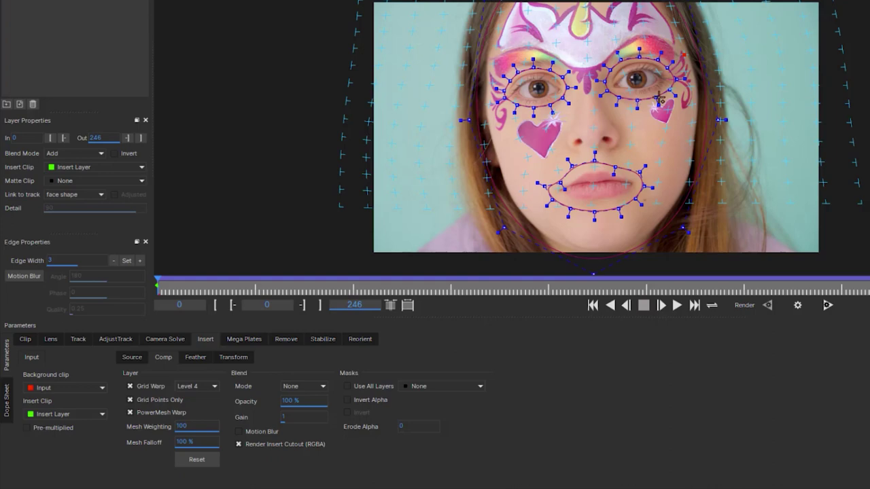
- Enable Motion Blur for the face paint insert
click(239, 431)
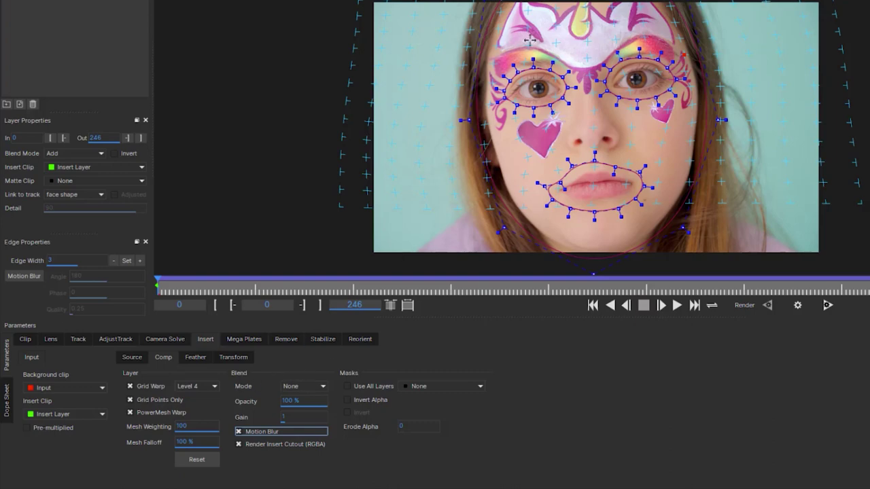
- Try the Overlay blend mode on the face paint insert and return the mode to None
click(303, 386)
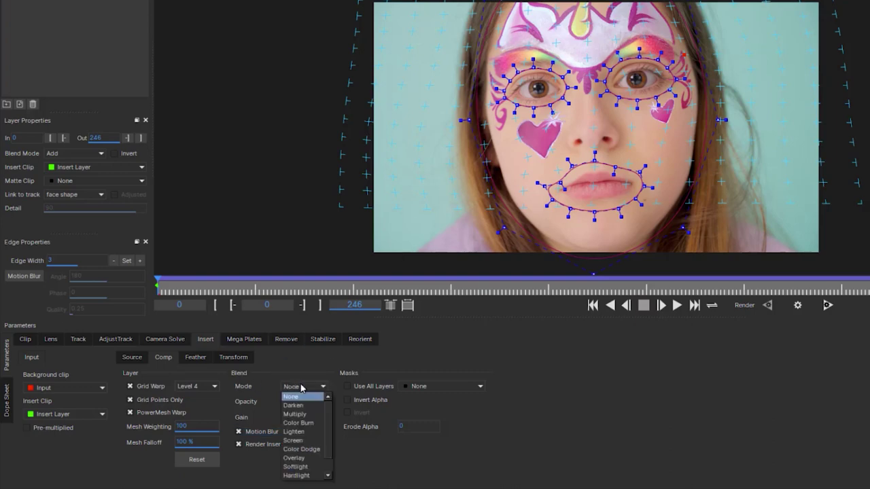
click(301, 458)
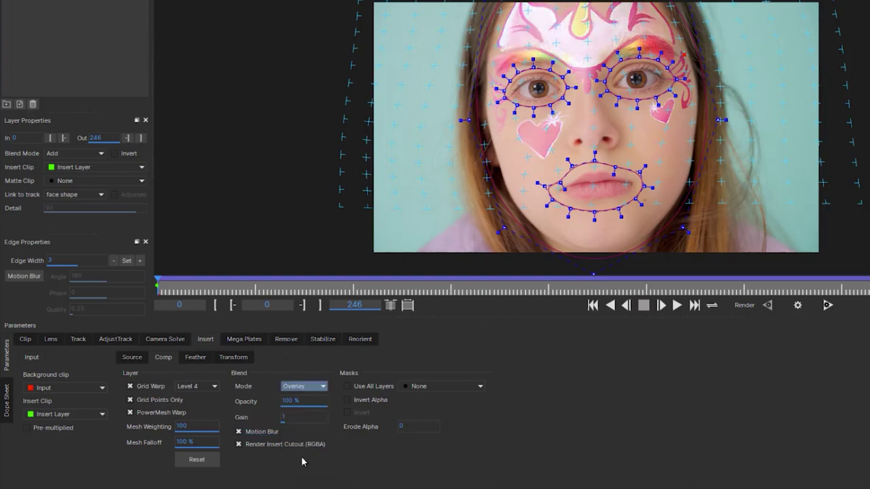
click(305, 389)
click(306, 401)
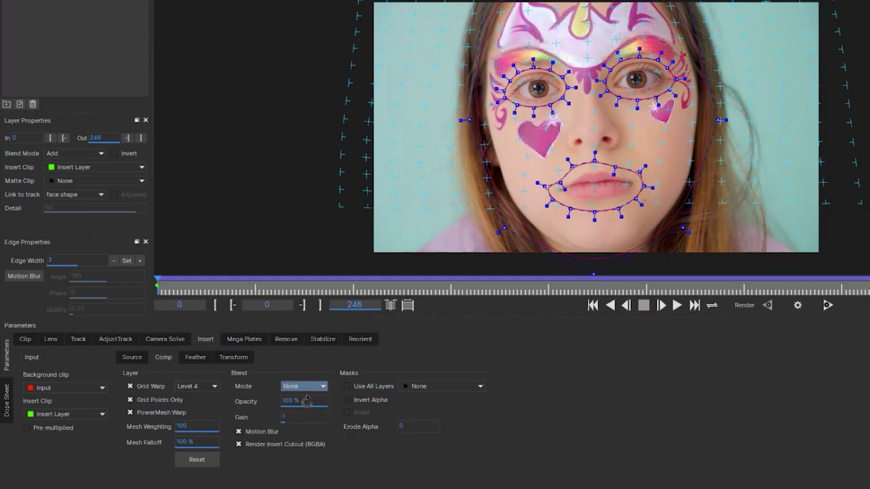
- Lower the face paint insert's opacity to 80.79 % and scrub through the shot to check the blend
drag(305, 400, 278, 391)
drag(315, 435, 258, 345)
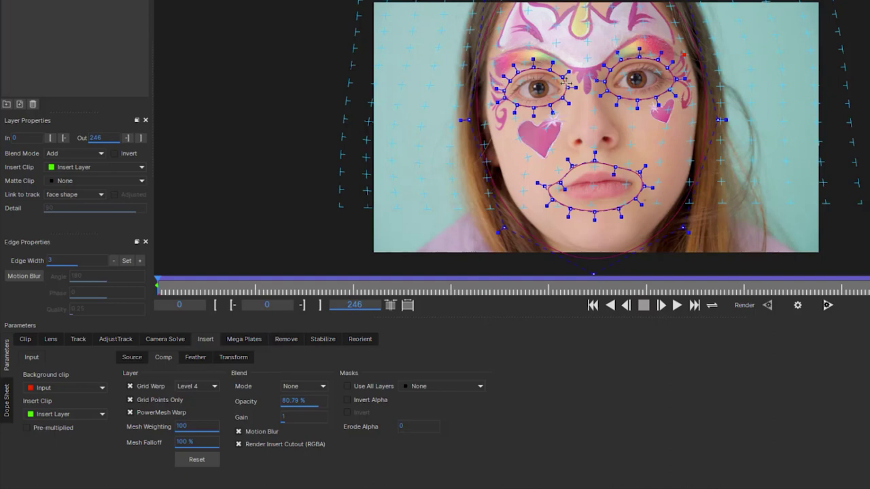
drag(158, 286, 868, 267)
drag(756, 277, 176, 272)
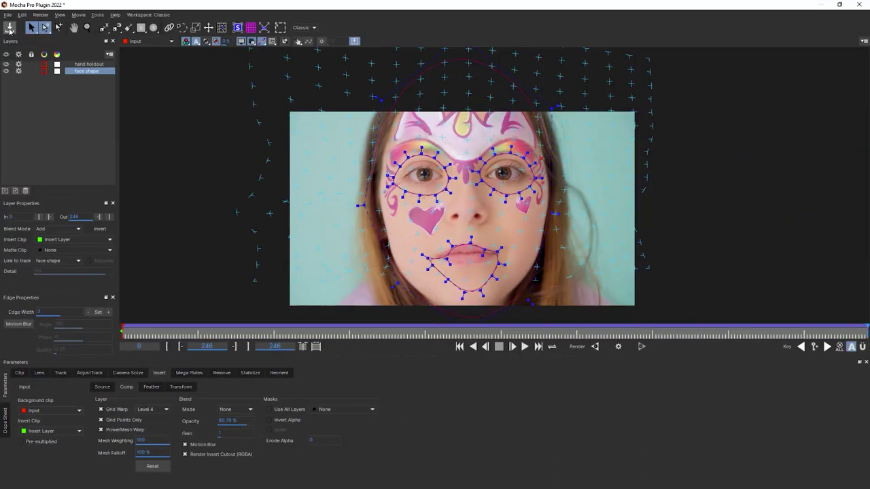
- Save the Mocha project, return to After Effects and scrub through the rendered face paint composite
click(10, 29)
click(859, 5)
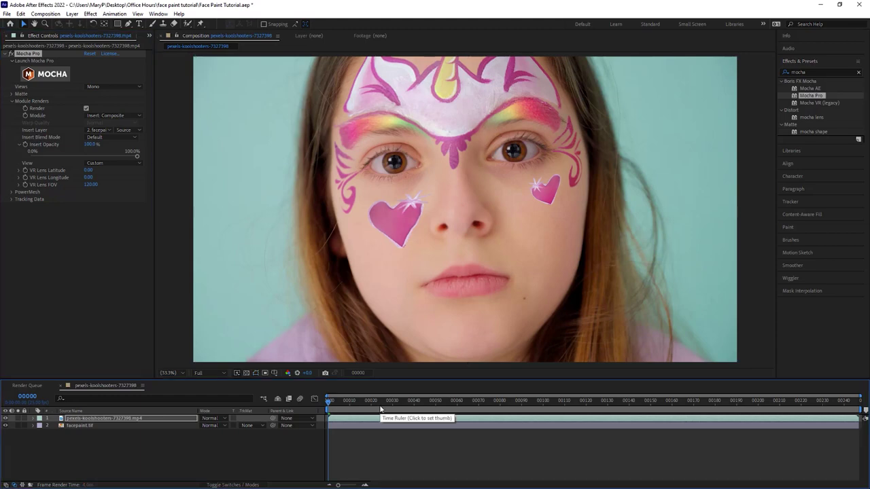
click(828, 406)
drag(761, 402, 328, 402)
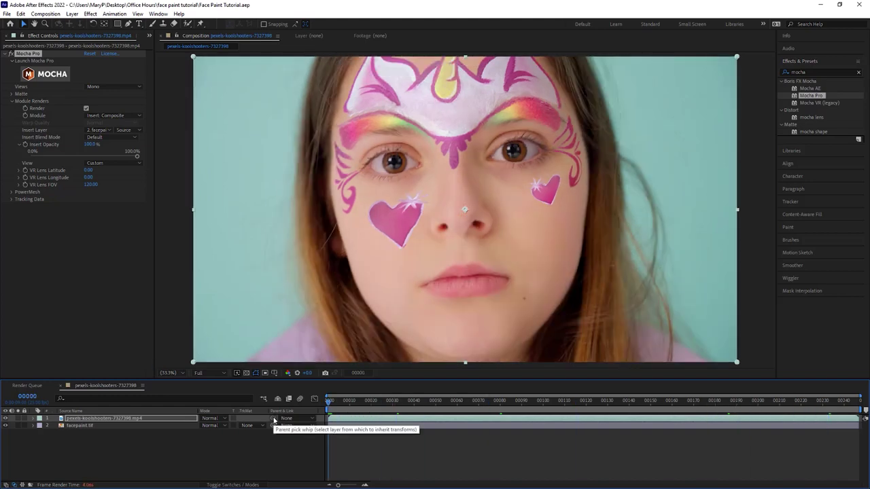
- Duplicate the tracked footage layer, remove Mocha Pro from the copy and rename it lighting
click(114, 419)
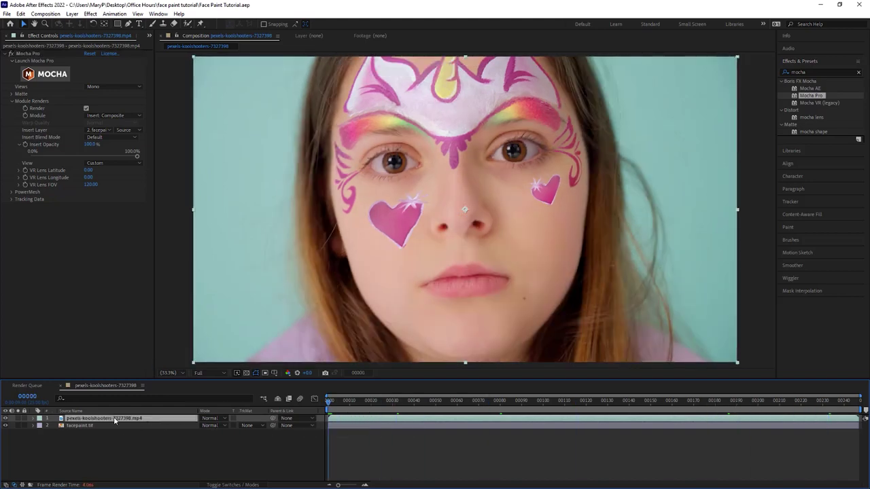
key(ctrl+d)
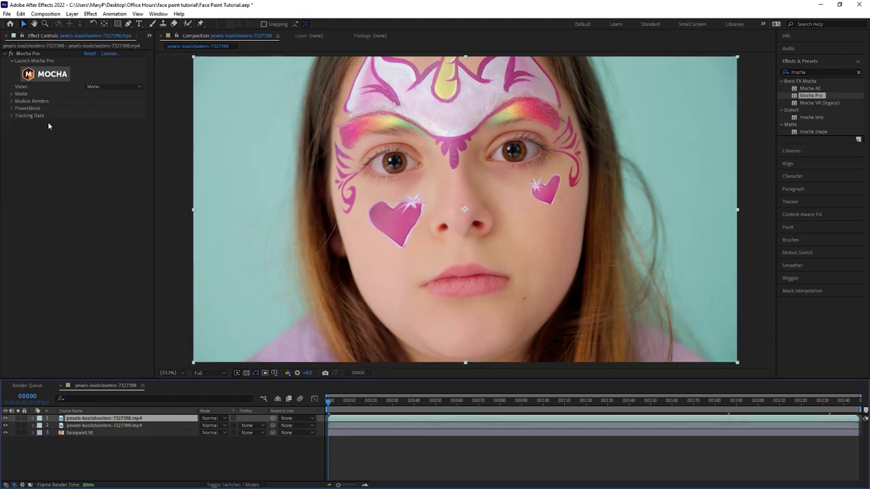
click(40, 55)
key(Delete)
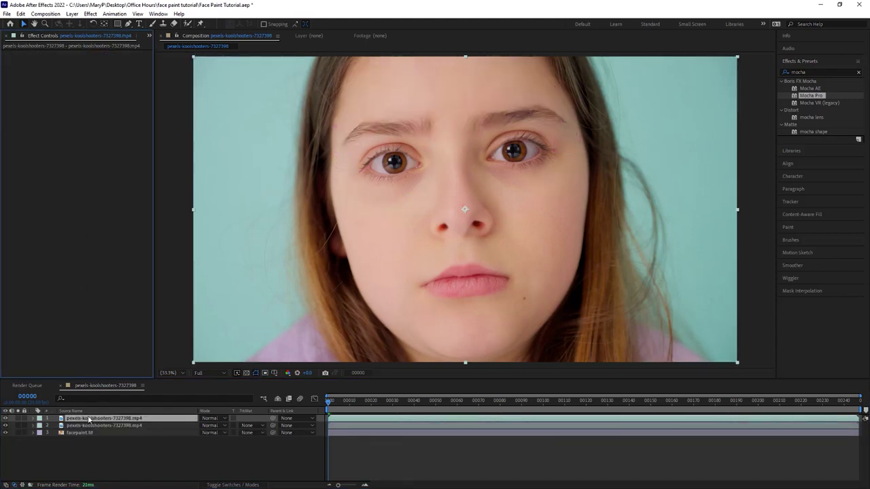
right_click(89, 419)
click(126, 400)
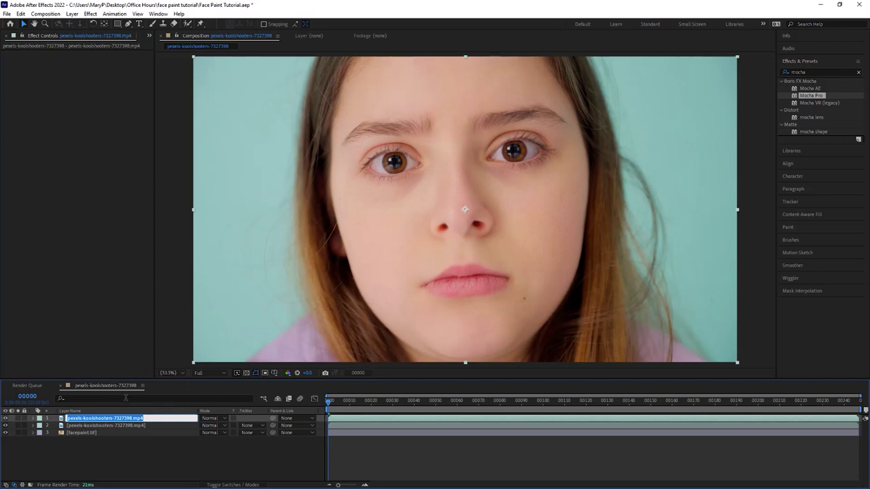
text(tracking)
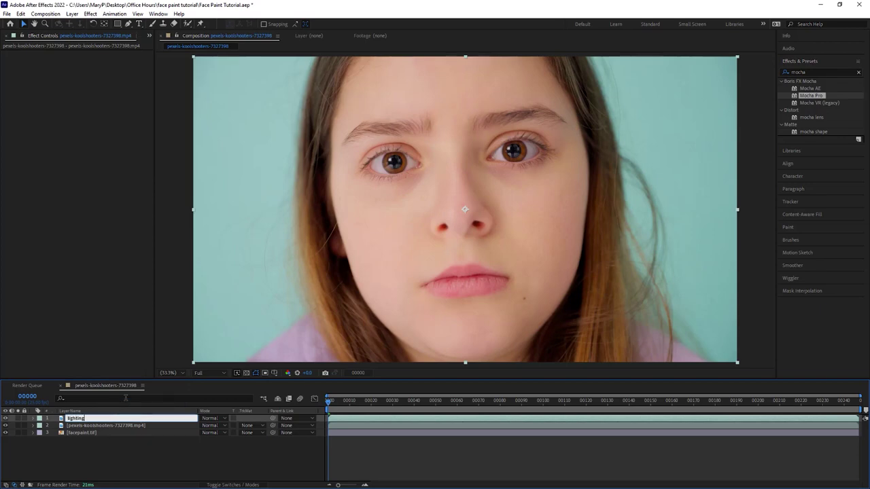
key(Return)
- Duplicate the footage layer that carries Mocha Pro, rename the copy matte and place the lighting layer directly beneath it
click(102, 426)
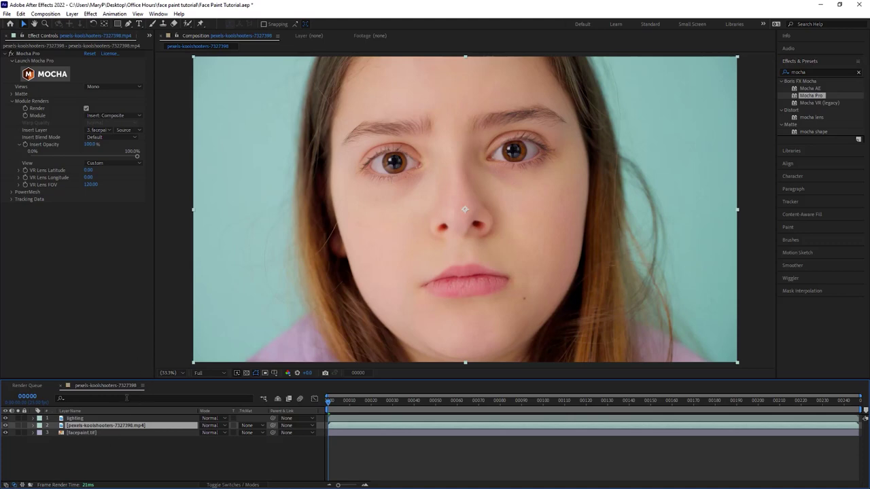
key(ctrl+d)
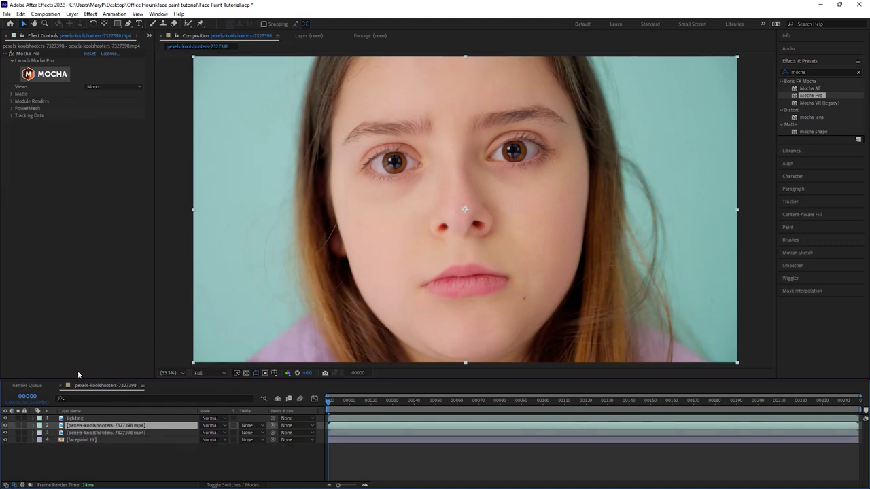
right_click(81, 426)
click(120, 412)
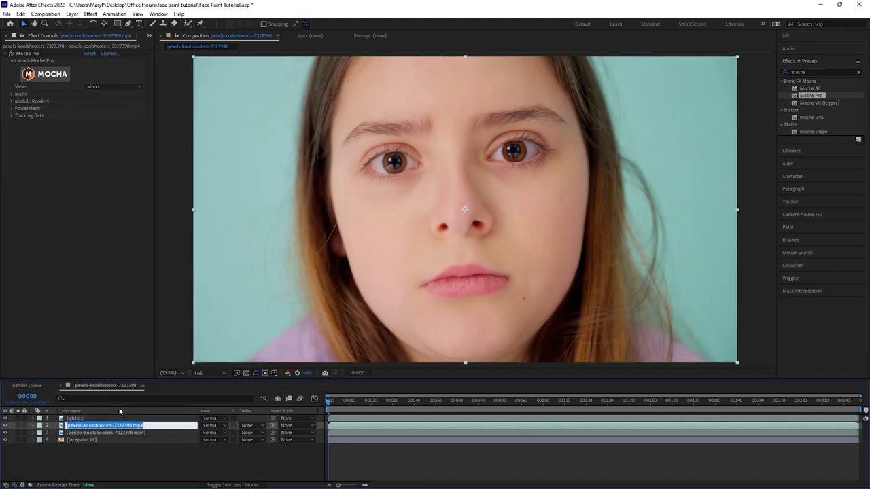
text(matt)
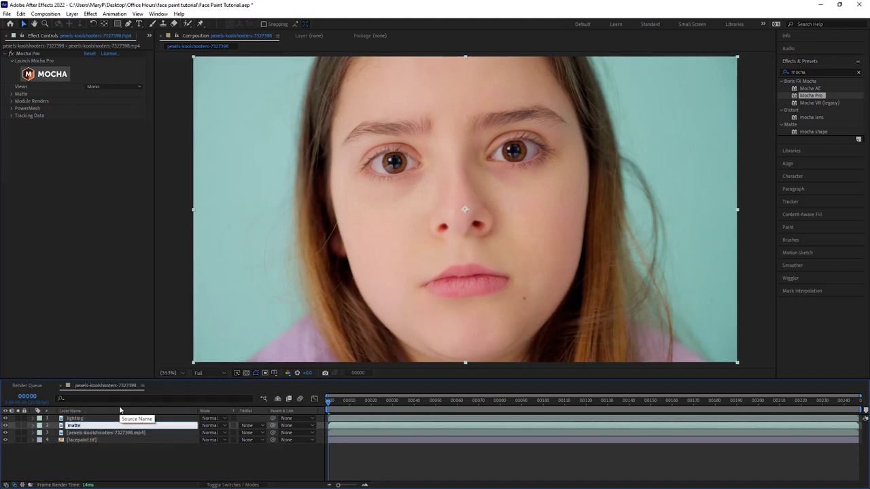
text(e)
drag(80, 419, 88, 430)
- Set the matte layer's Mocha Pro render module to Insert: Cutout and check it with the other layers temporarily hidden
click(74, 418)
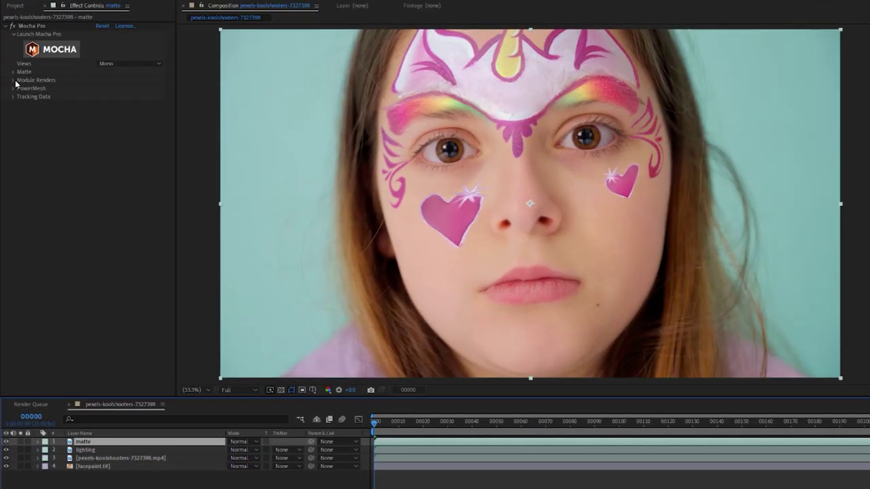
click(12, 100)
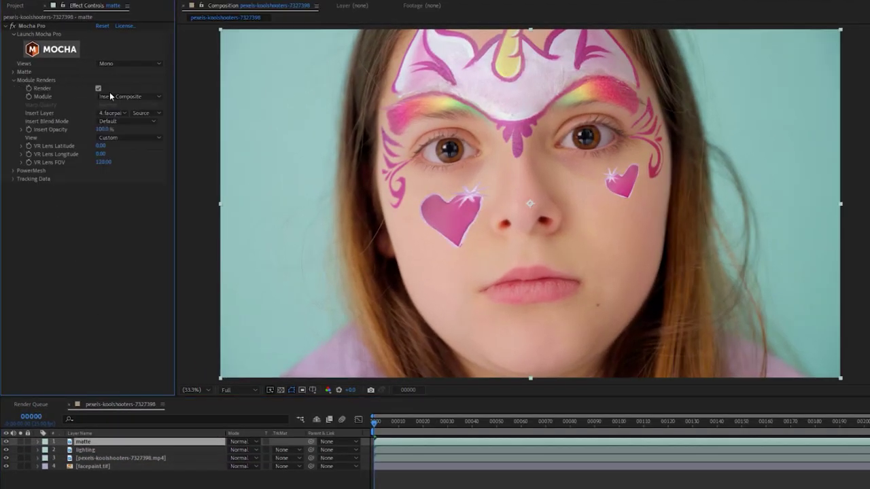
click(113, 97)
click(128, 118)
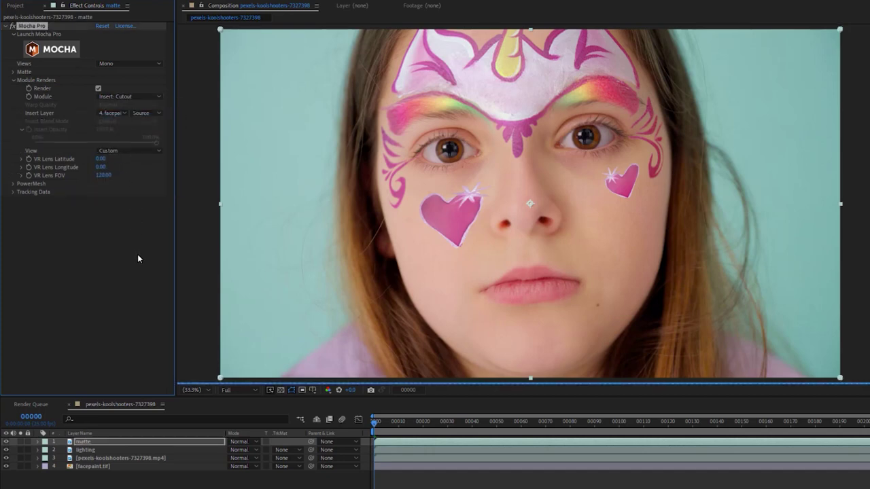
drag(7, 450, 9, 474)
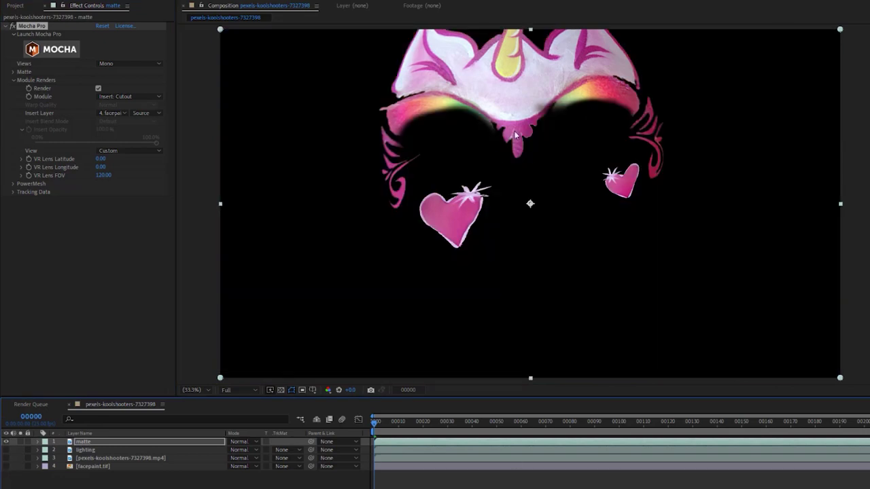
drag(5, 450, 6, 478)
- Set the lighting layer's track matte to Alpha Matte "matte"
click(88, 451)
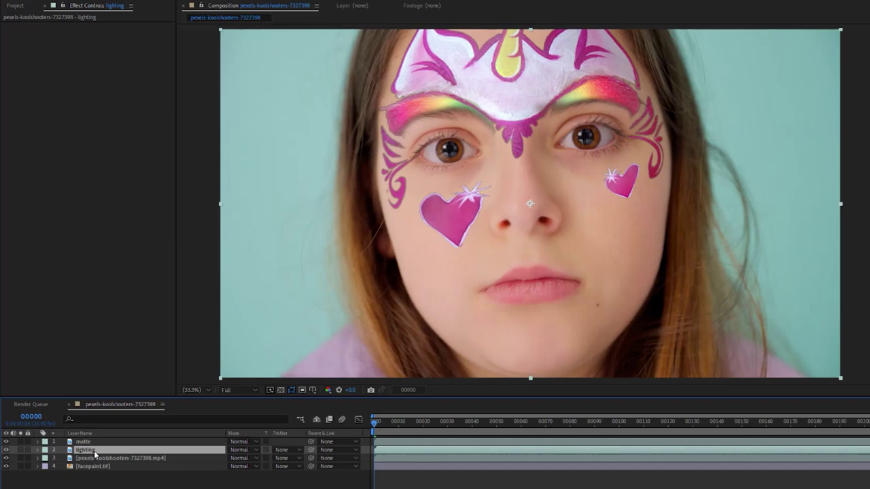
click(288, 449)
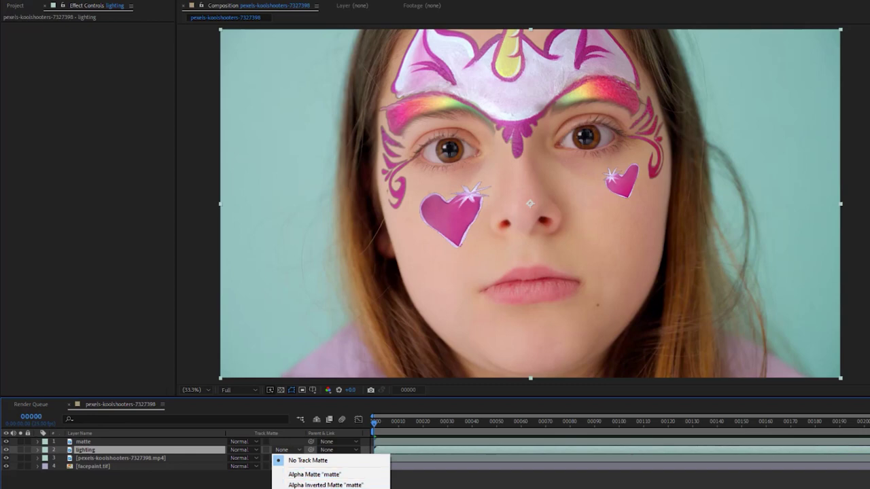
click(313, 475)
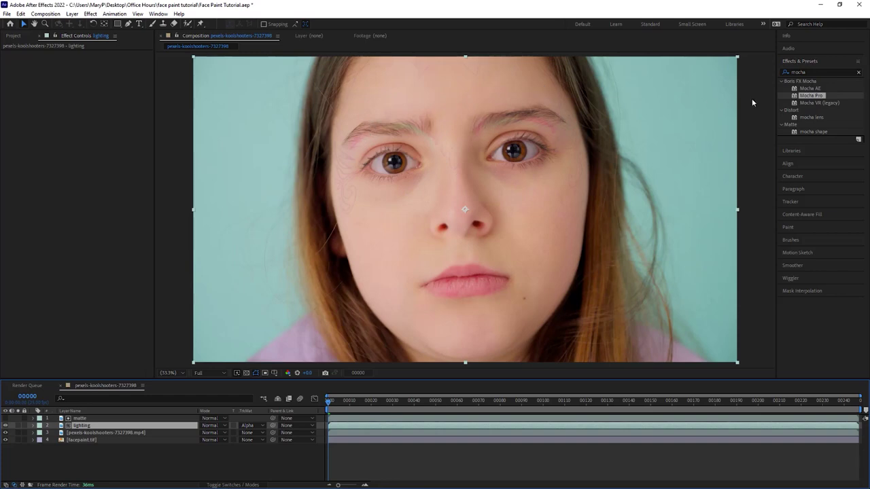
- Apply the S_HueSatBright effect to the lighting layer and set its Saturation to 0
double_click(816, 72)
text(hues)
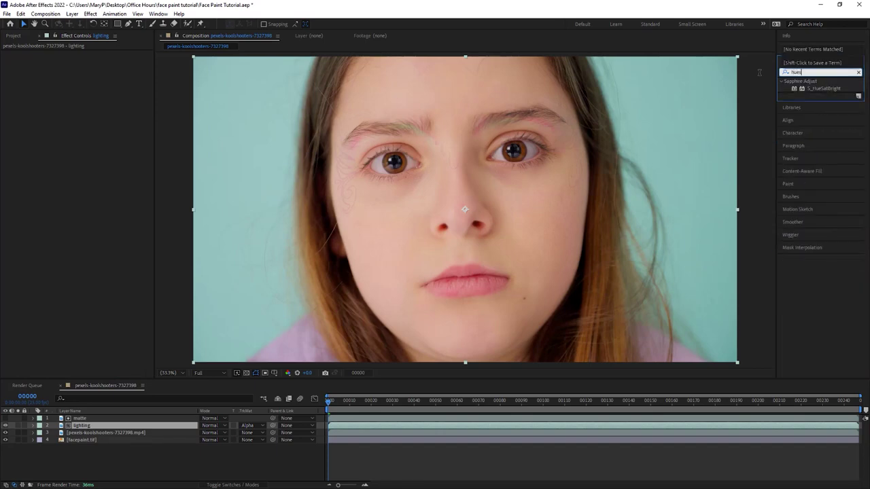
drag(824, 90, 120, 216)
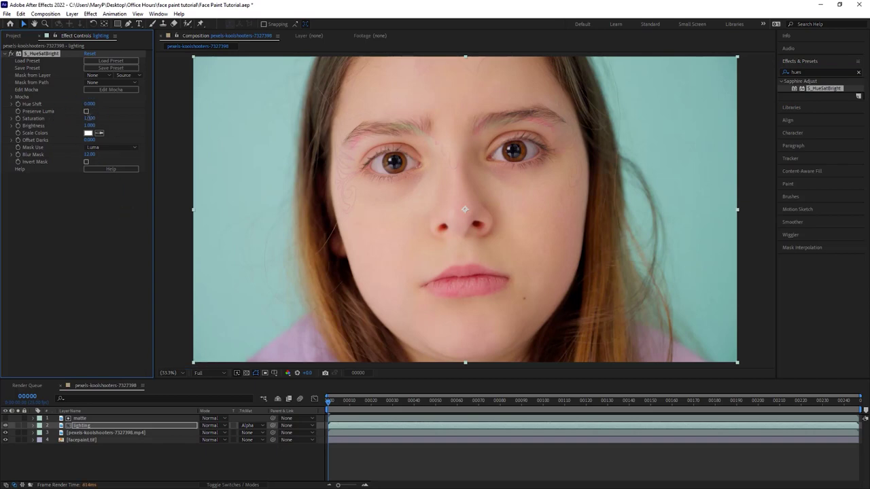
click(99, 118)
text(0)
- Apply Levels to the lighting layer and raise the contrast with Input Black 74 and Input White 197
click(816, 72)
text(levels)
mouse_move(815, 141)
mouse_down()
mouse_move(146, 228)
mouse_move(136, 204)
mouse_move(109, 229)
mouse_up()
drag(26, 229, 57, 223)
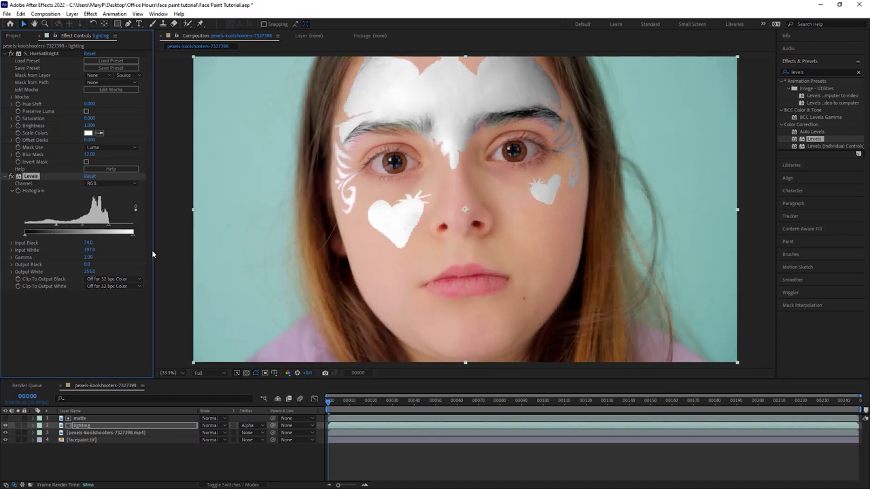
- Check the lighting layer at frame 186, try the Multiply blending mode on it, and settle on Soft Light
drag(408, 402, 618, 404)
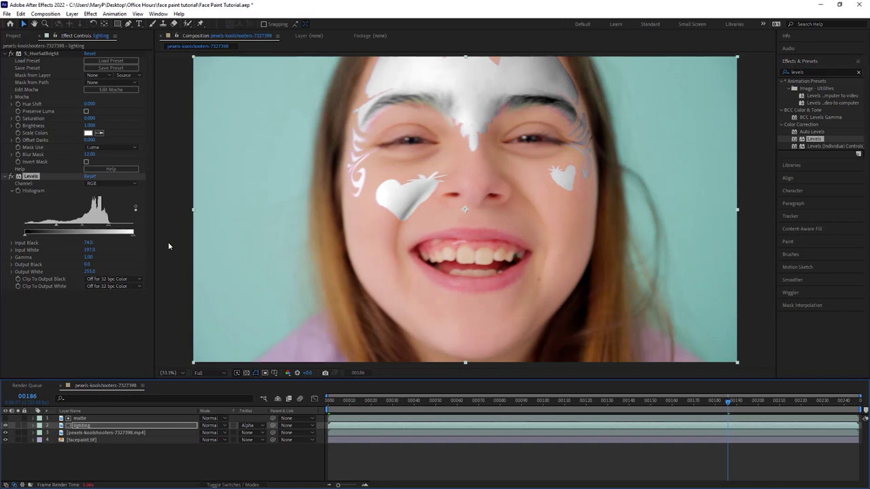
click(218, 426)
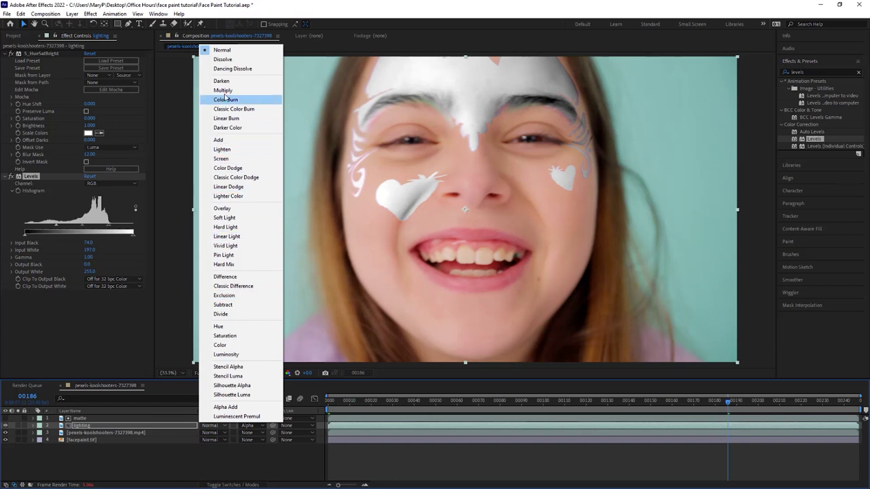
click(226, 91)
click(218, 425)
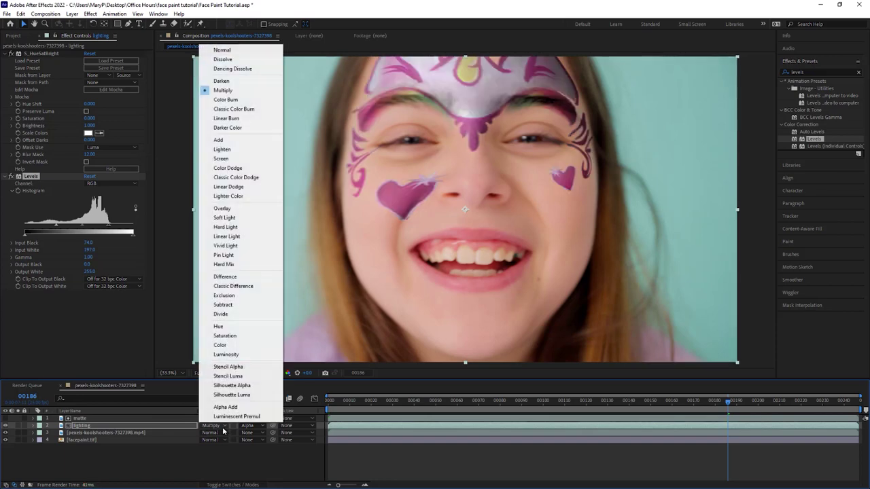
click(224, 218)
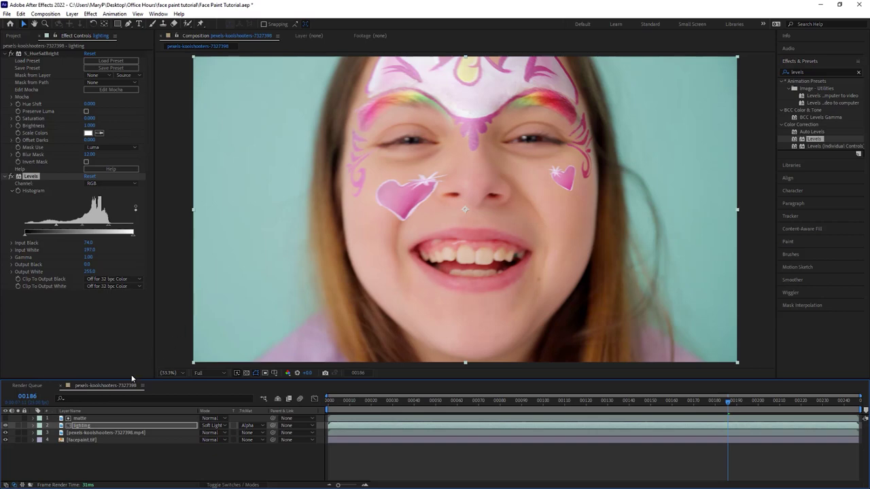
- Lower the lighting layer's Opacity to 80% and check the blended face paint at another frame
click(33, 425)
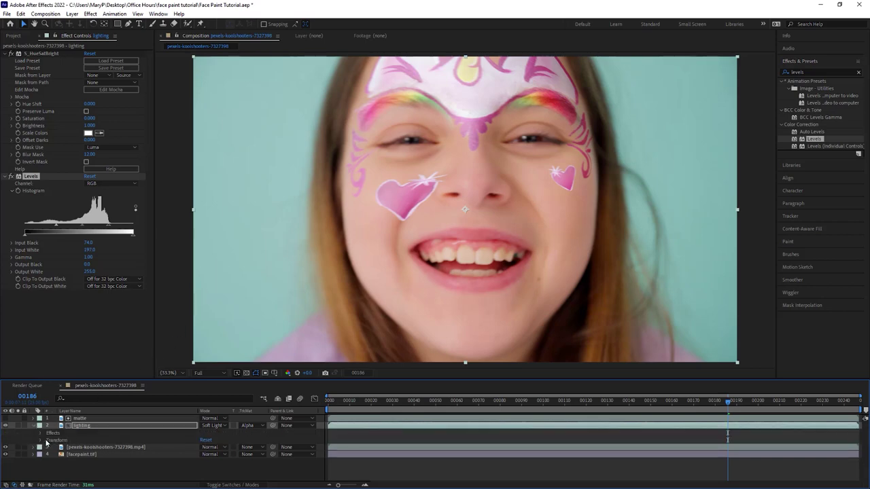
click(42, 442)
click(203, 475)
click(254, 469)
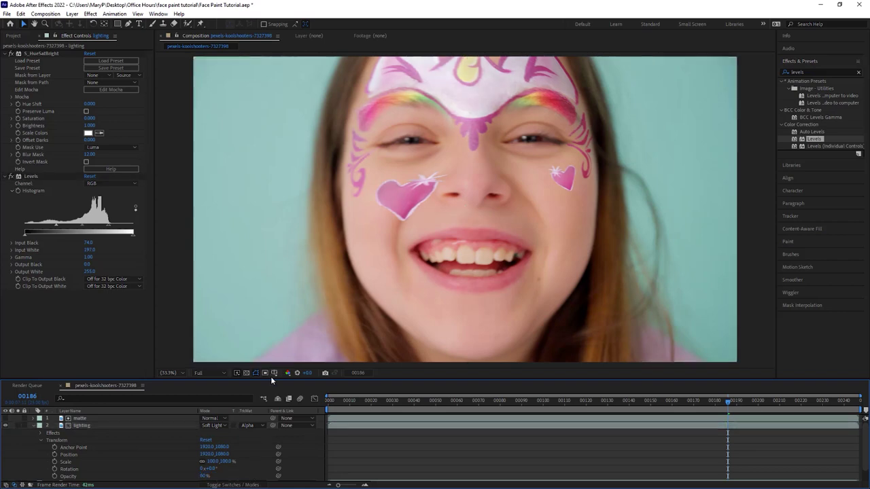
click(33, 427)
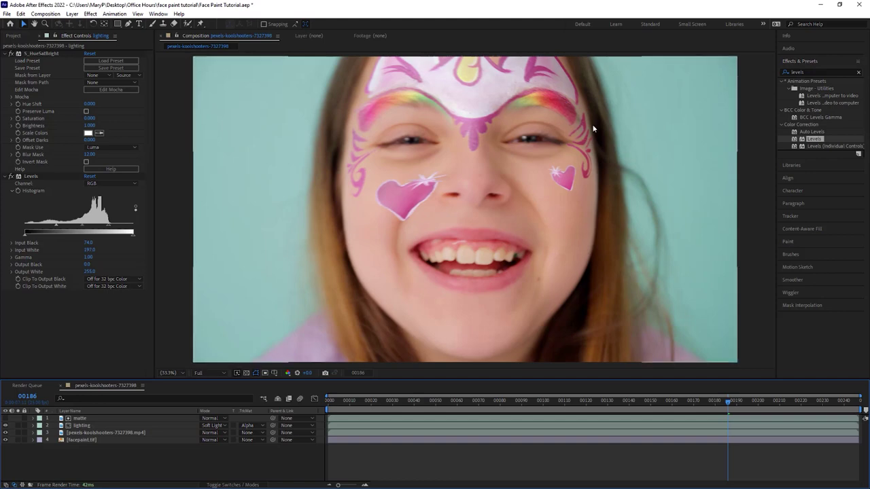
click(532, 402)
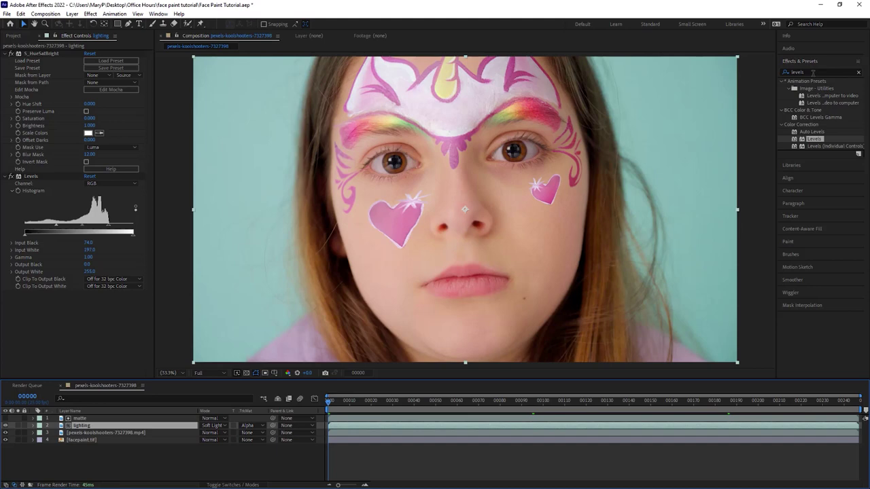
- Find the BCC Fast Lens Blur effect and apply it to the pexels-koolshooters-7327398.mp4 layer
click(814, 72)
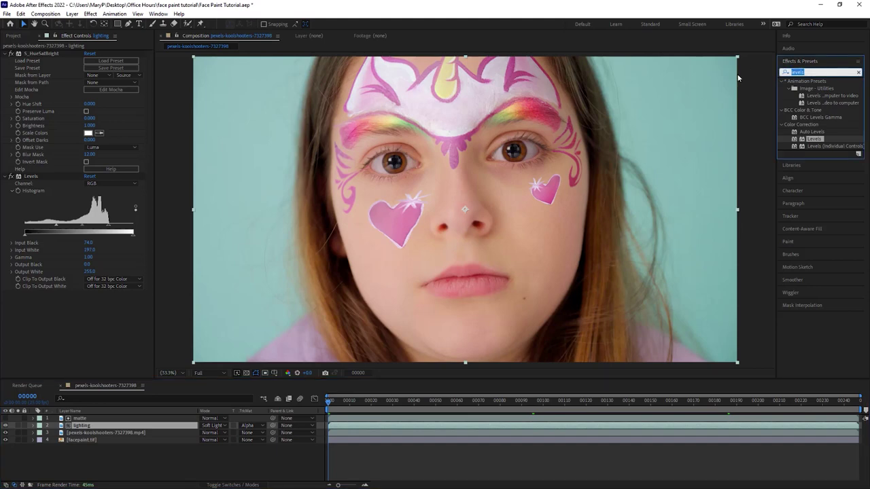
text(lens)
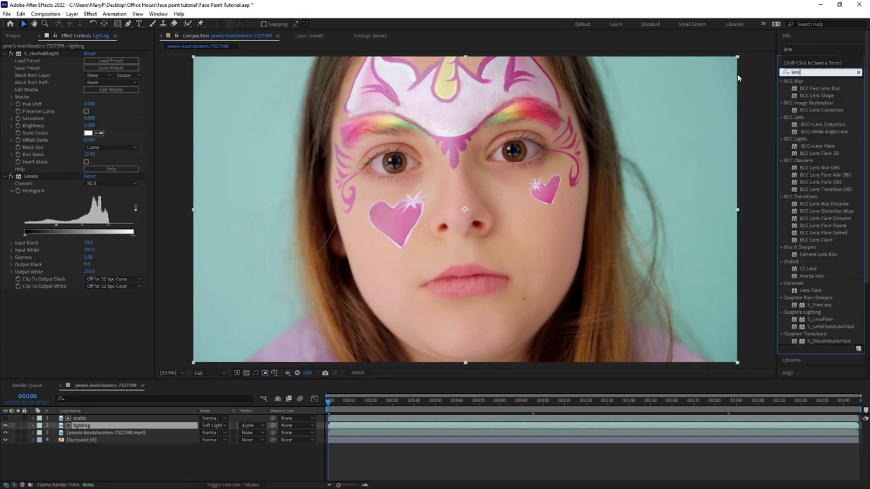
drag(819, 88, 106, 432)
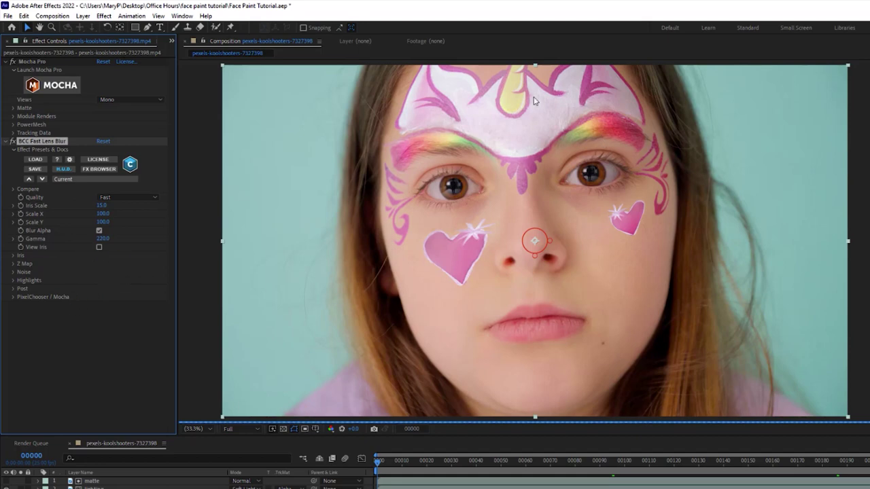
click(113, 486)
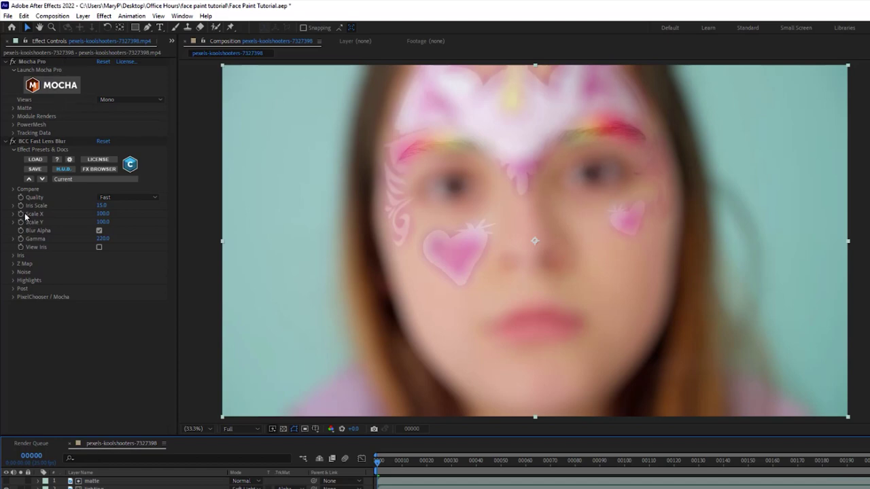
- Set the lens blur's Iris Scale to 0 and keyframe it at frame 0
click(101, 205)
text(0)
key(Return)
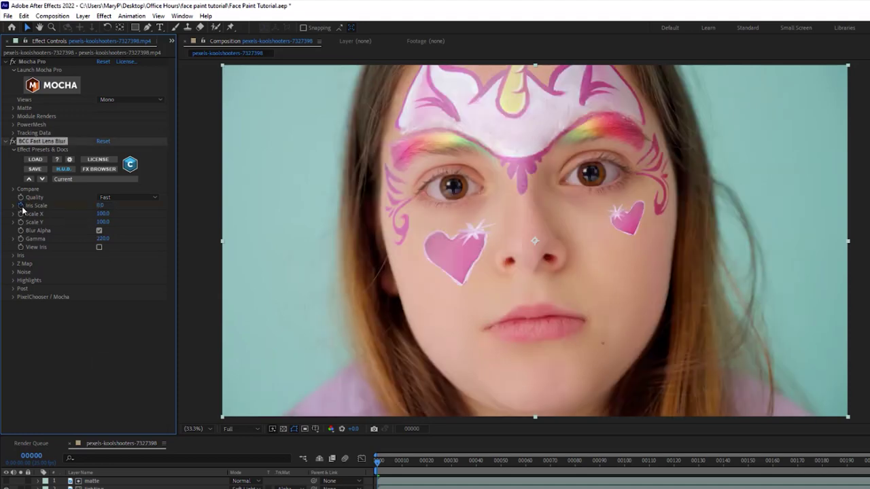
- Disable Mocha Pro on the footage layer and hold the blur's Iris Scale at 0 at frame 100
click(602, 464)
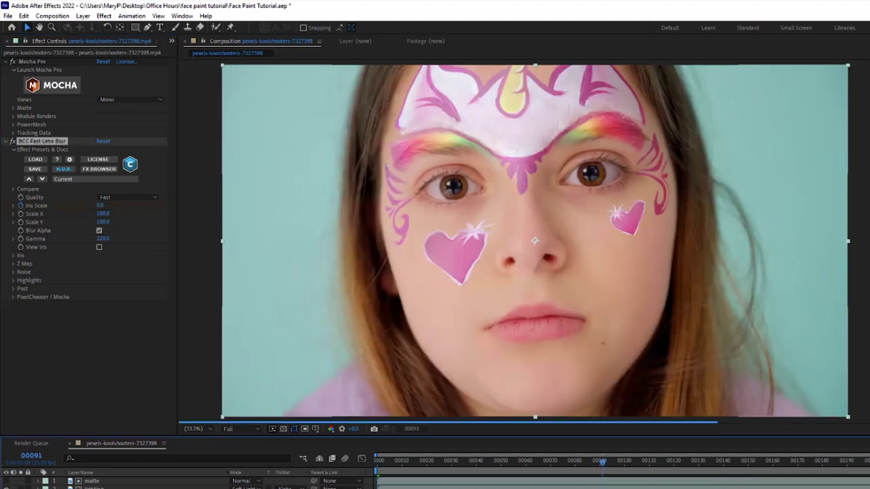
click(12, 61)
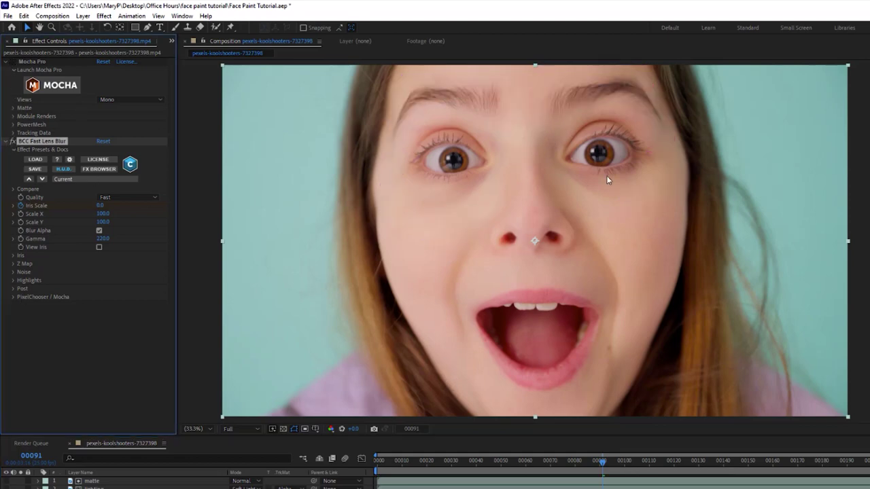
click(623, 468)
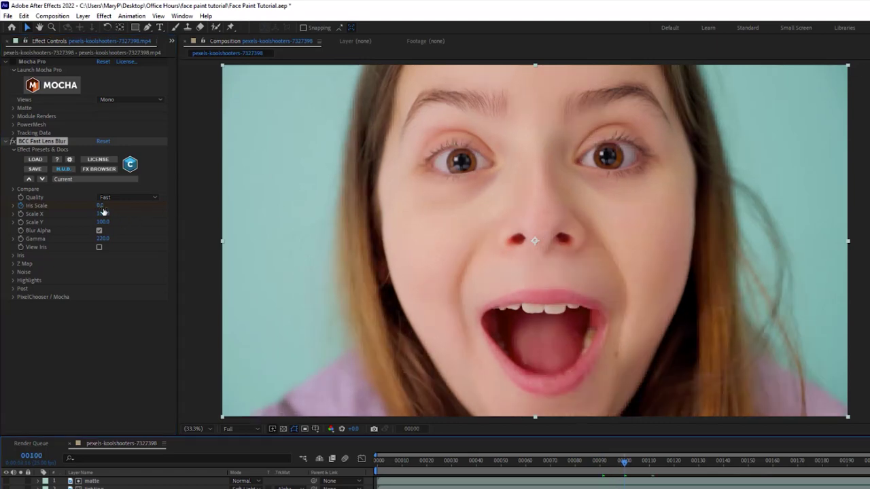
drag(101, 207, 95, 207)
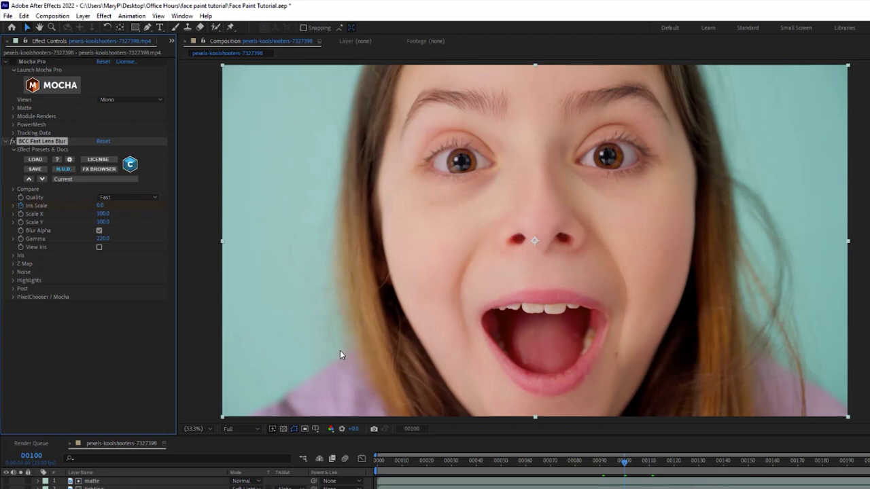
- Keyframe the lens blur's Iris Scale at 4 on frame 110, where the footage goes soft
click(648, 466)
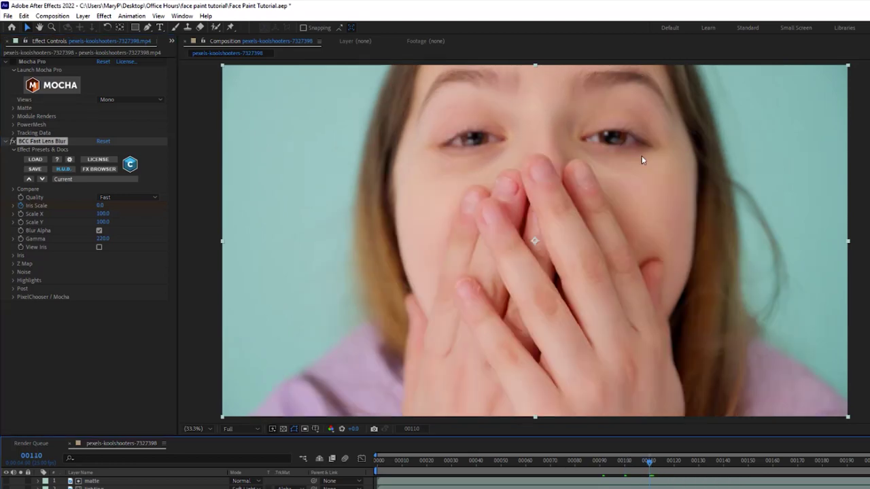
click(100, 208)
text(4)
key(Return)
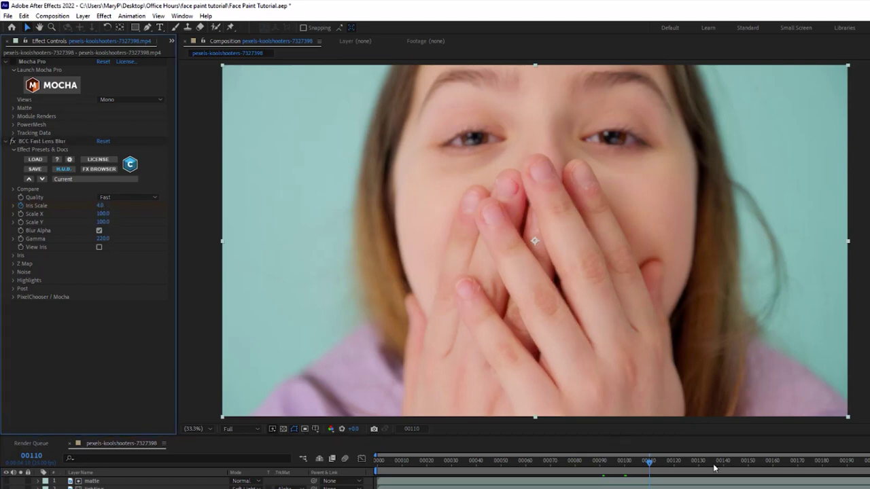
- Keyframe the lens blur's Iris Scale at 1 on frame 161
click(776, 462)
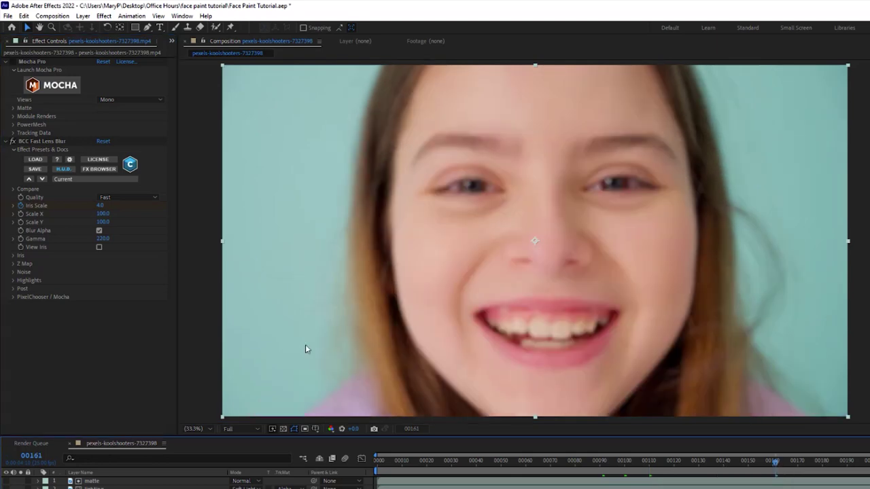
click(102, 206)
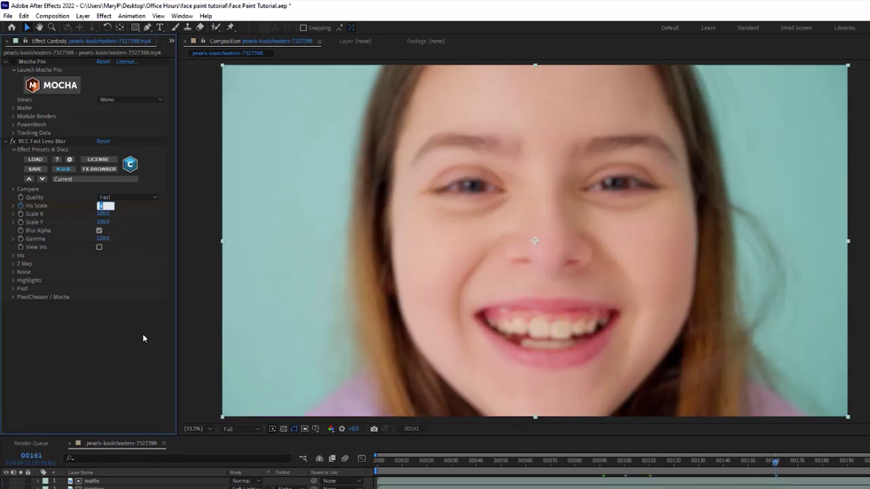
text(1)
key(Return)
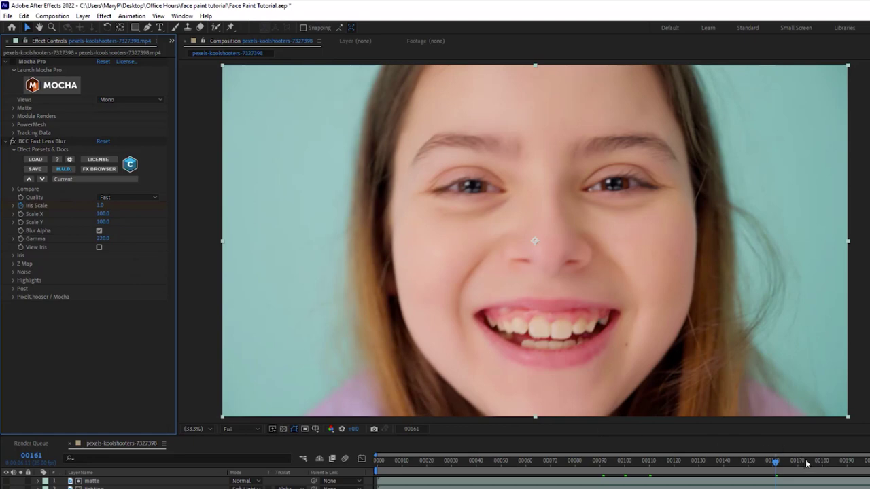
- Keyframe the lens blur's Iris Scale at 4 on frame 180
click(822, 467)
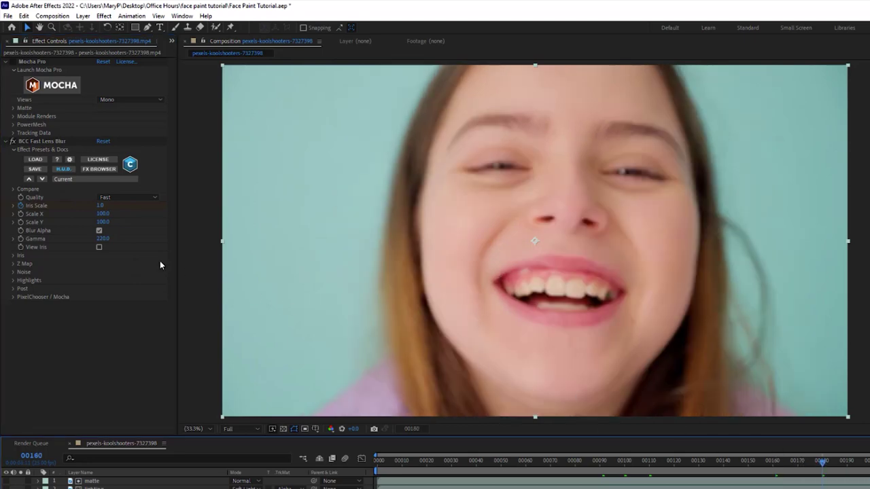
click(100, 206)
text(4)
key(Return)
- Keyframe the lens blur's Iris Scale at 0 on frame 200 and step further through the clip to check focus
click(867, 465)
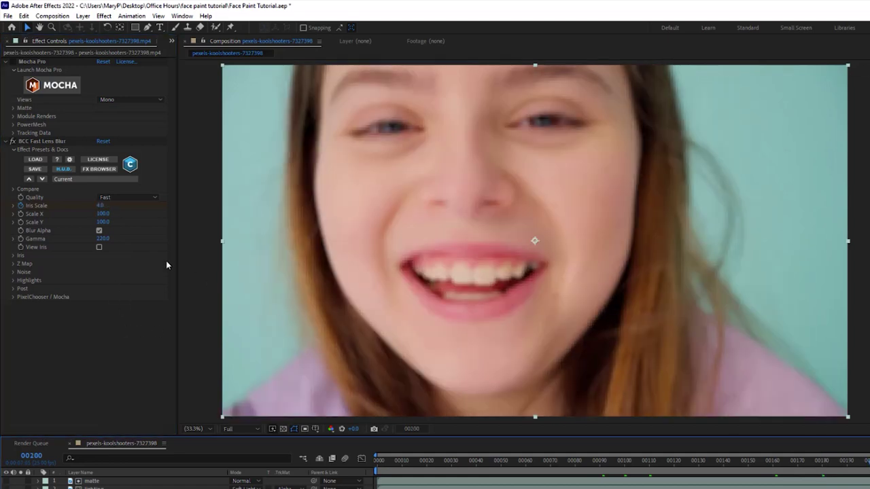
click(101, 205)
text(0)
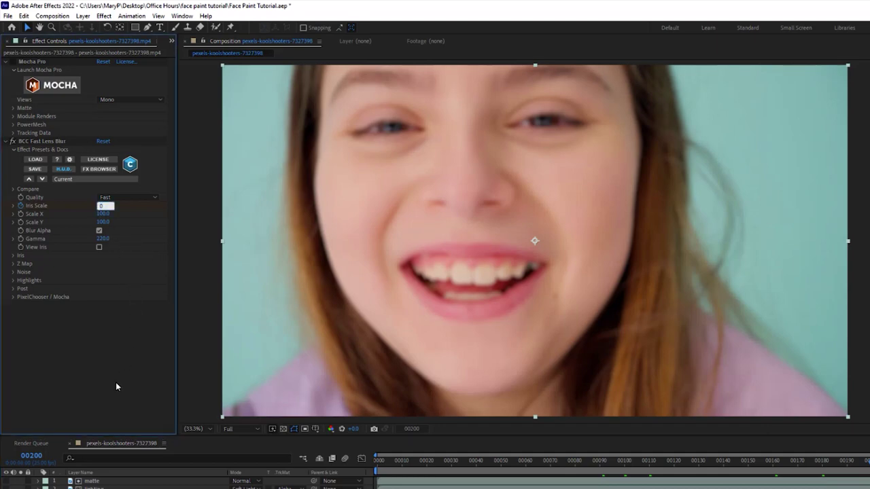
key(Return)
key(shift+Page_Down)
key(shift+Page_Down)
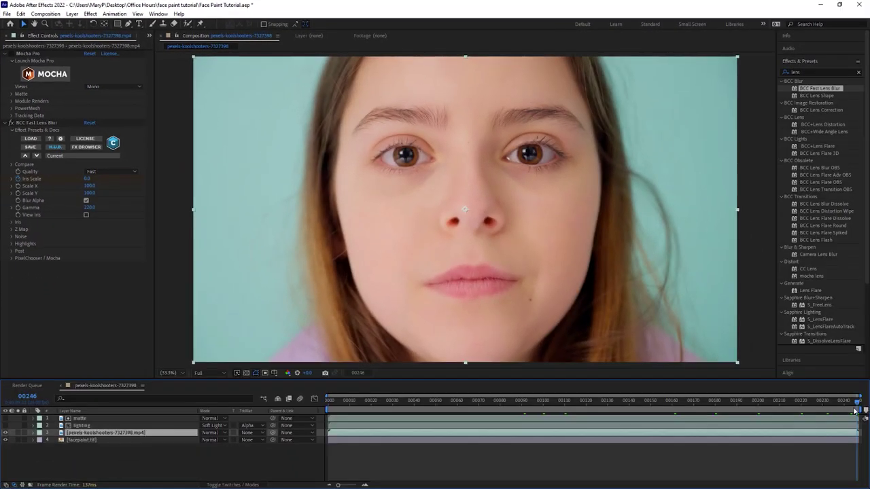
- Copy the keyframed BCC Fast Lens Blur from the footage layer and paste it onto the matte layer at frame 0
drag(800, 403, 579, 403)
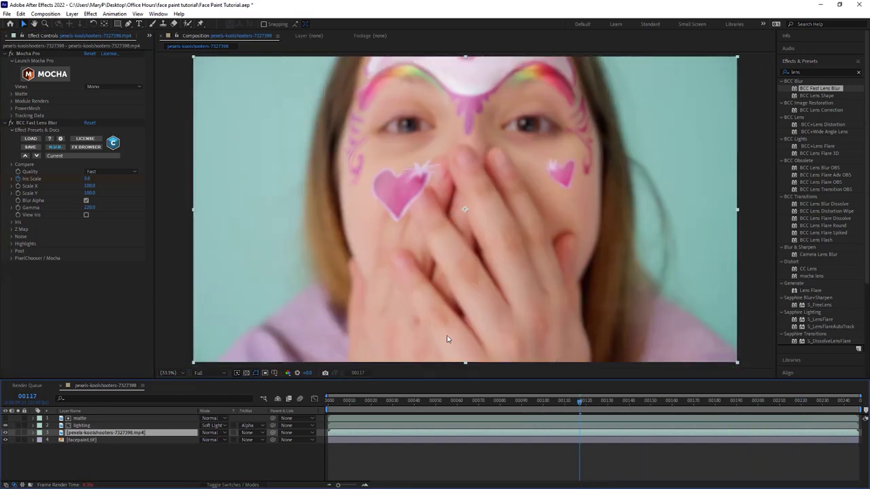
click(27, 125)
right_click(28, 125)
click(56, 152)
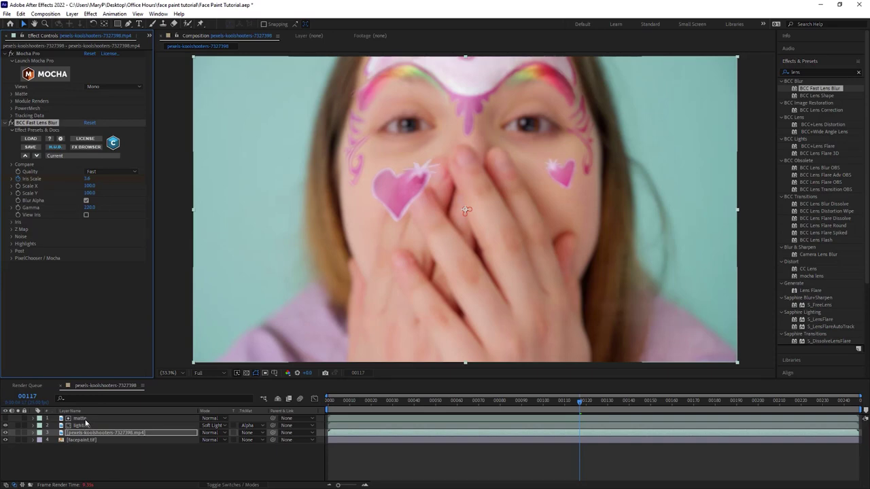
click(177, 418)
drag(365, 402, 222, 389)
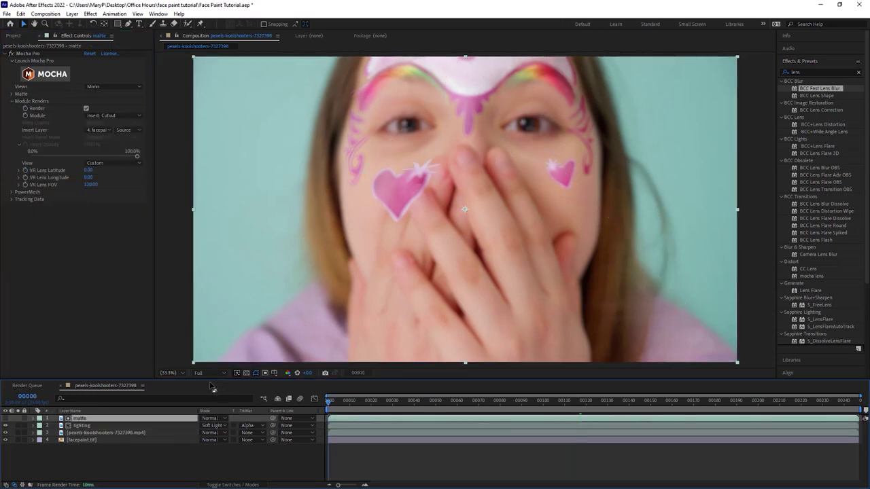
key(ctrl+v)
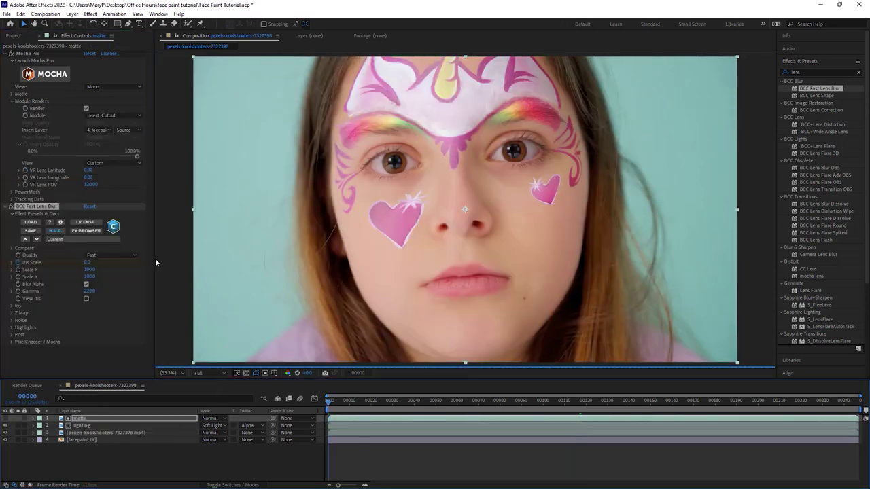
- At frame 117, duplicate the pexels-koolshooters-7327398.mp4 layer and place the copy above the matte layer
click(579, 402)
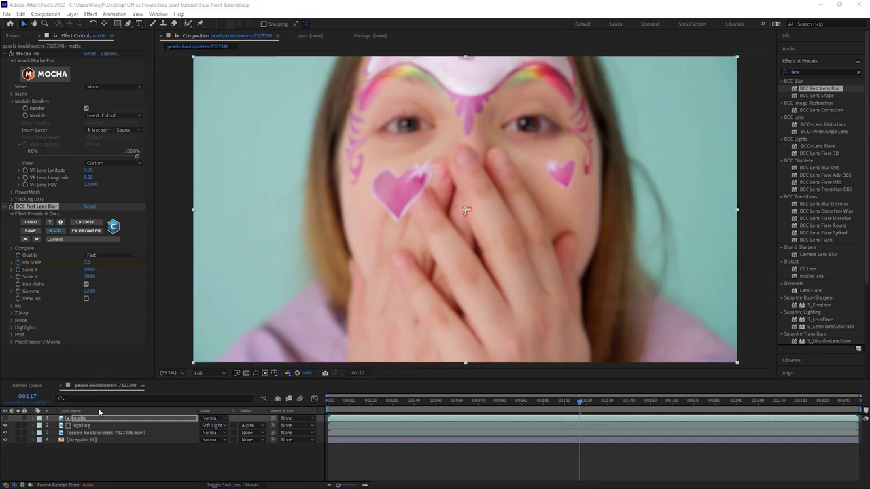
click(99, 433)
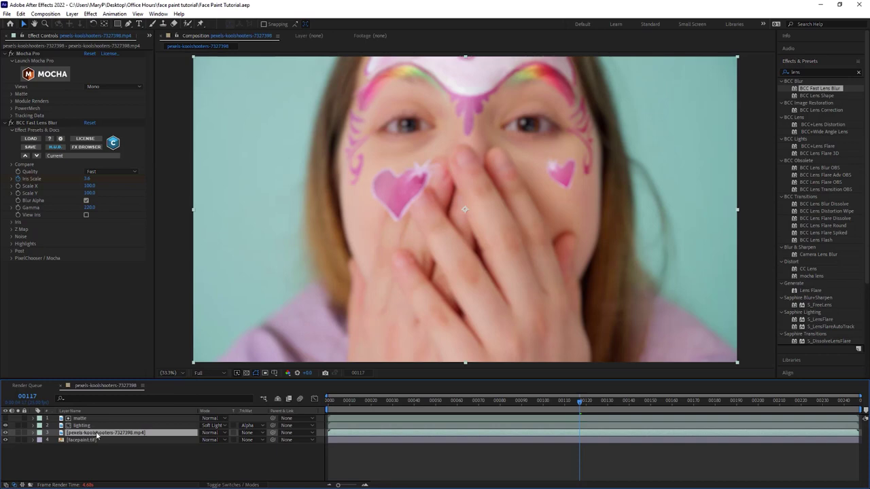
key(ctrl+d)
drag(97, 433, 102, 421)
- Rename the duplicated footage layer "finger roto" and select it
right_click(102, 421)
click(134, 402)
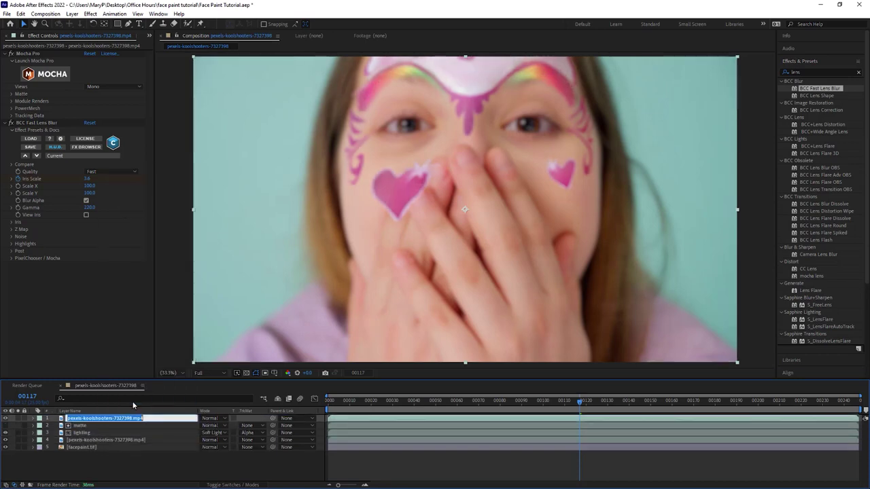
text(finger roto)
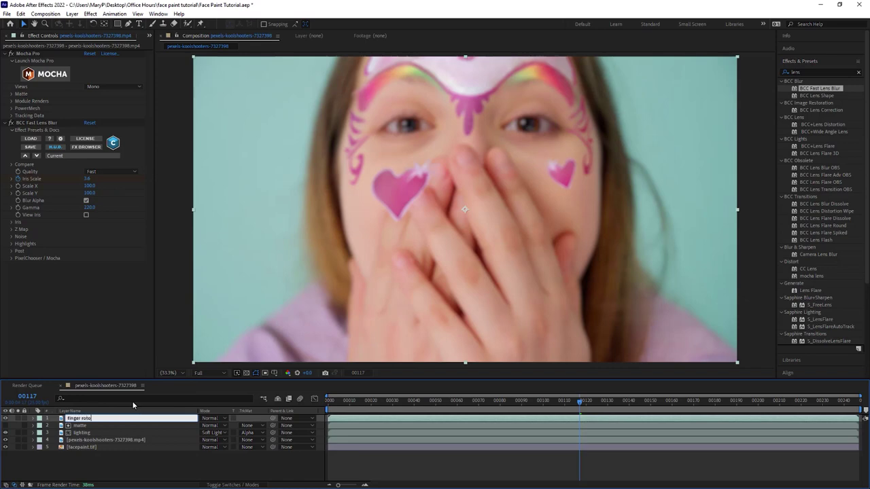
key(Return)
click(109, 419)
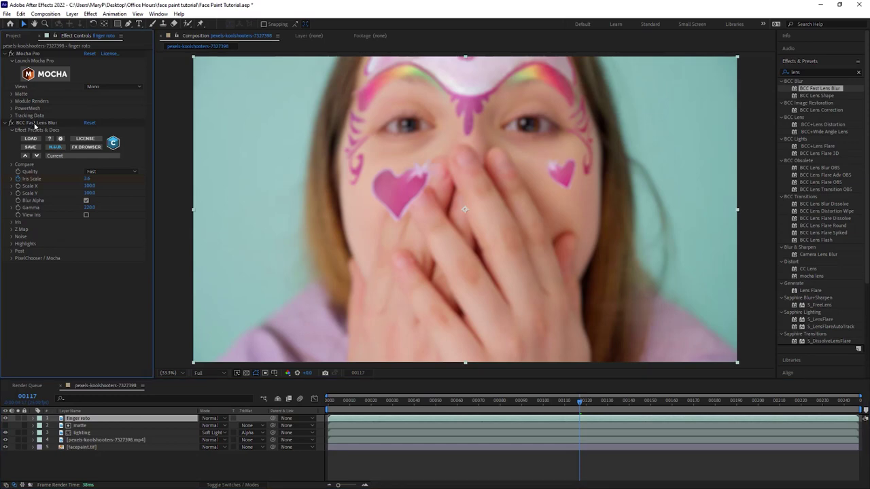
- Delete BCC Fast Lens Blur from the finger roto layer and turn off rendering in its Mocha Pro effect
click(36, 124)
key(Delete)
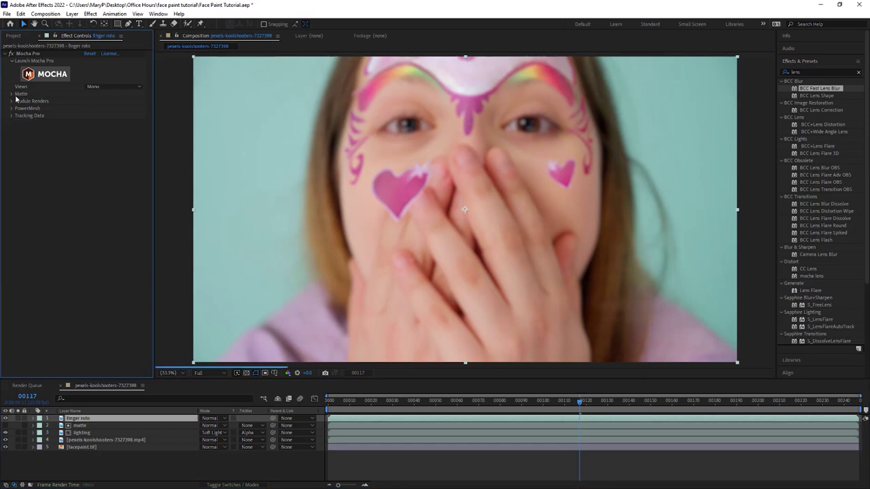
click(12, 101)
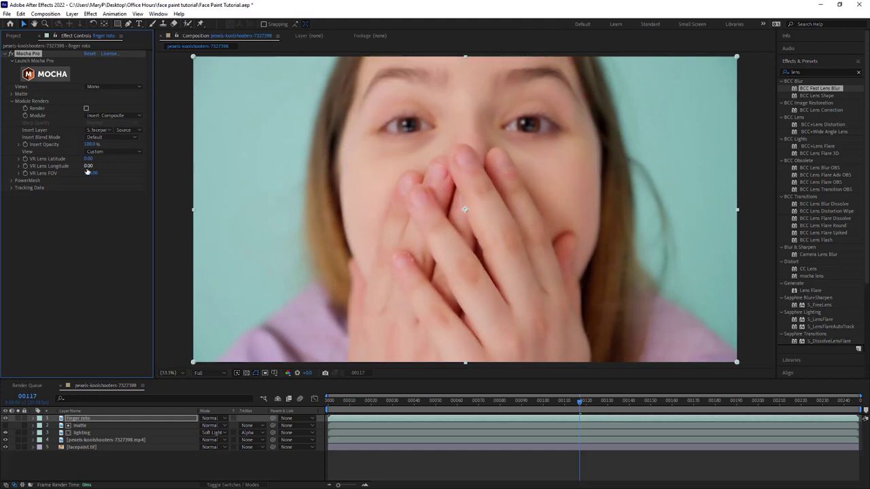
- Launch Mocha Pro for the finger roto layer and hide its hand holdout layer
click(60, 76)
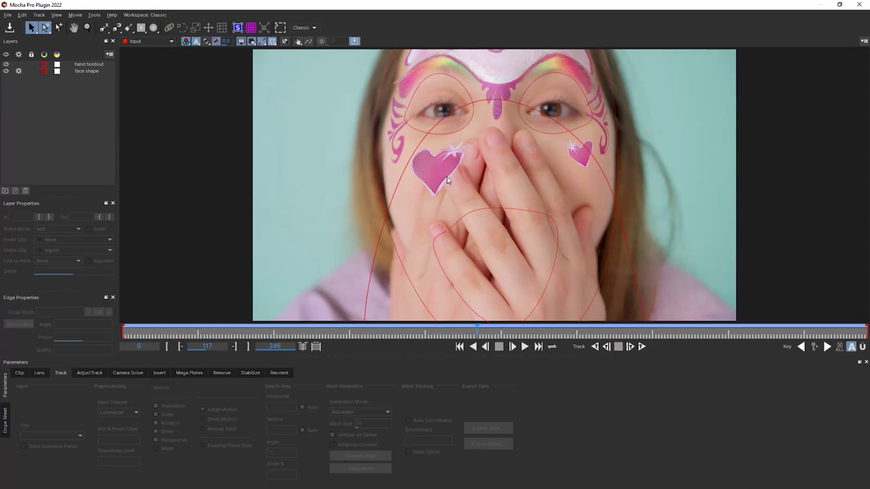
click(89, 64)
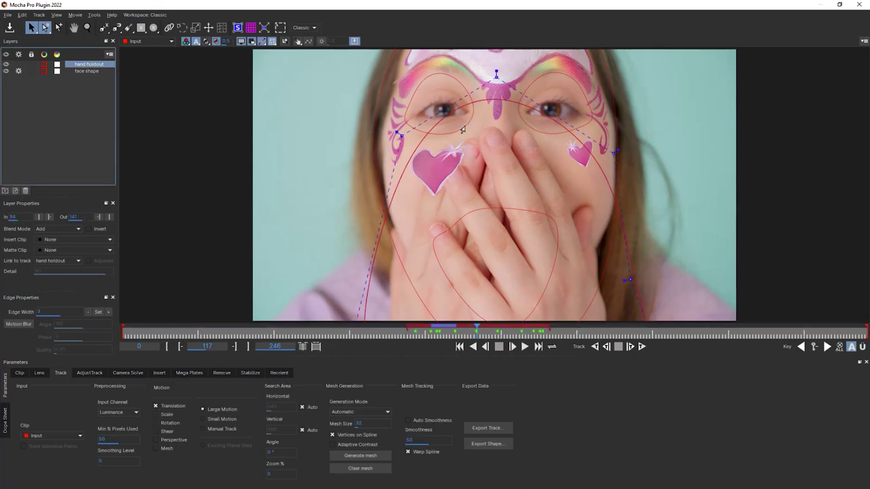
click(6, 64)
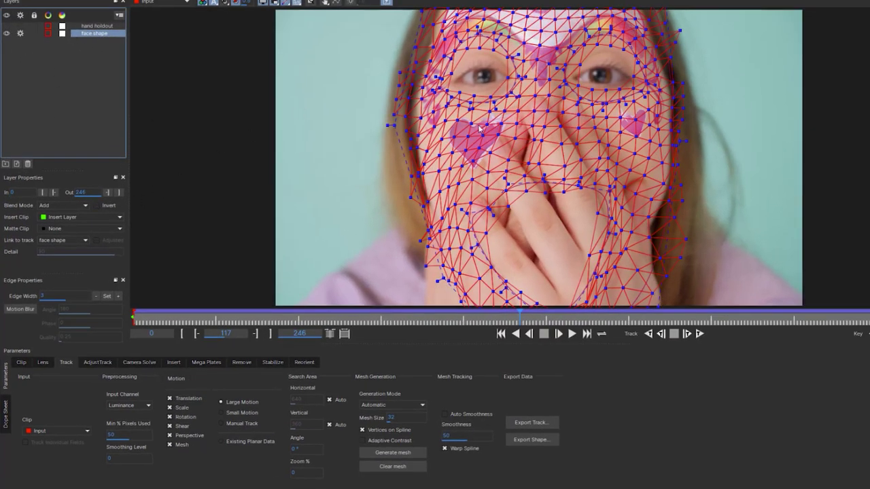
- Lower the opacity of the face shape layer's insert to 19.04 %
click(174, 366)
mouse_move(256, 413)
mouse_down()
mouse_move(214, 400)
mouse_move(203, 429)
mouse_up()
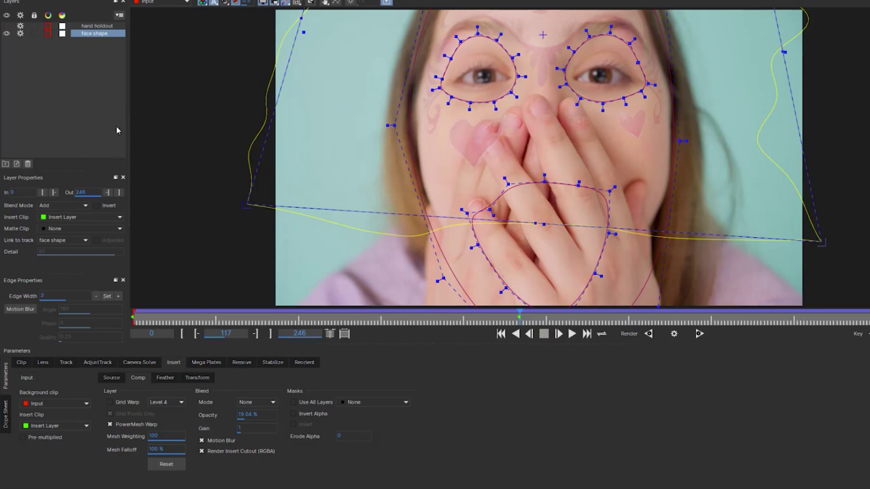
mouse_move(506, 318)
mouse_down()
mouse_move(469, 321)
mouse_move(639, 331)
mouse_move(525, 331)
mouse_move(669, 331)
mouse_move(520, 326)
mouse_up()
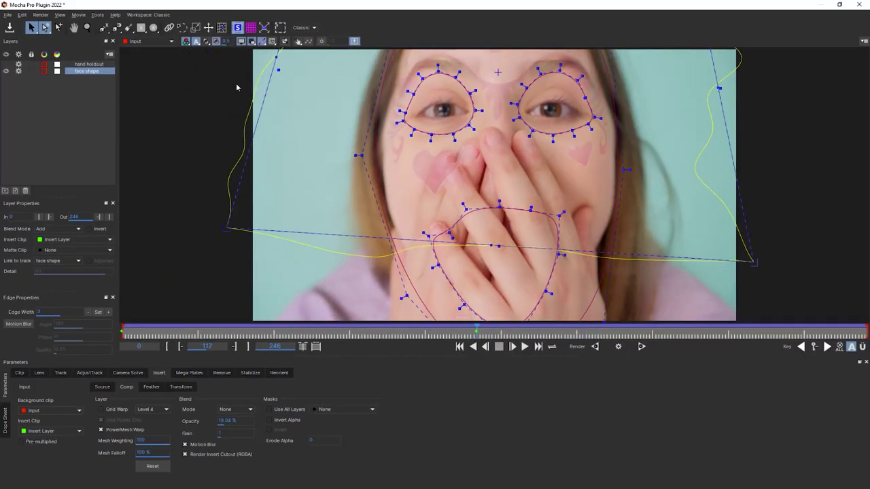
- Hide the face shape layer and draw a closed spline around the two fingers near the cheek heart at frame 117
click(103, 28)
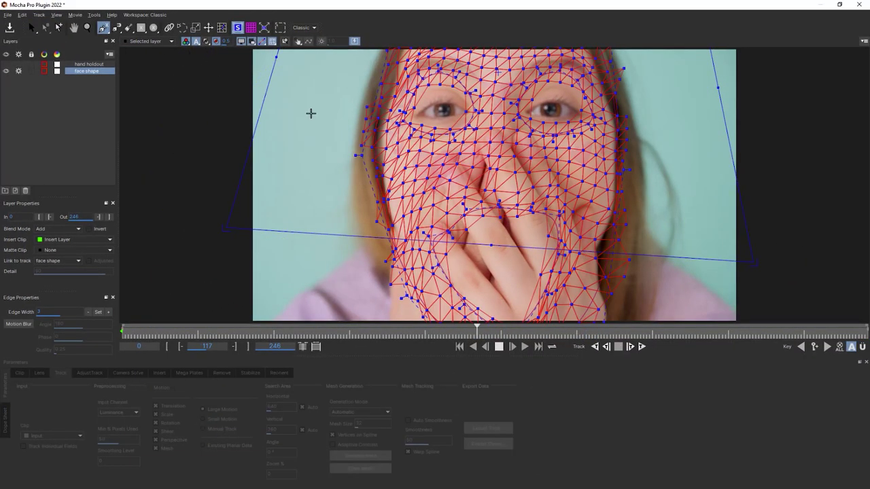
click(6, 70)
click(413, 233)
click(419, 202)
click(428, 177)
click(435, 160)
click(440, 151)
click(448, 150)
click(456, 157)
click(464, 142)
drag(527, 328, 526, 329)
drag(490, 126, 481, 133)
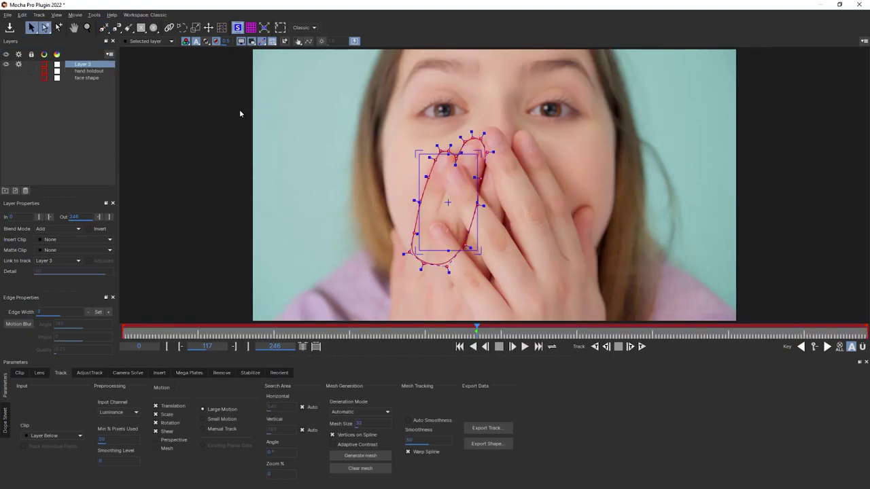
- Rename the new spline layer "fingers roto" and track it backward from frame 117
double_click(88, 64)
text(fiingers roto)
click(595, 346)
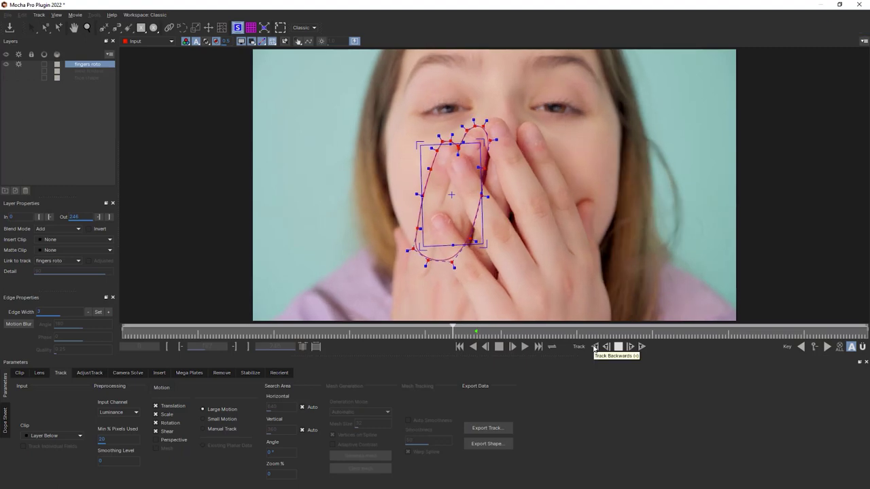
drag(433, 329, 445, 329)
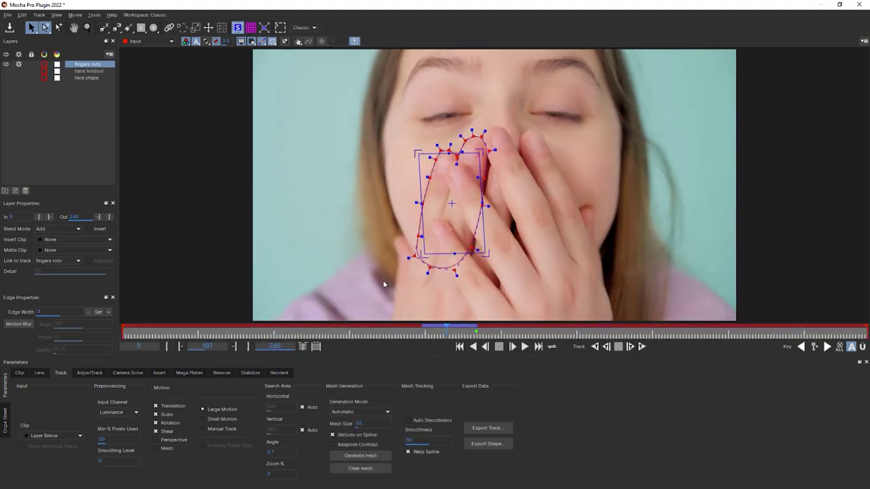
- Retrack the fingers roto layer backward from frame 107 with shear off, limit the motion to translation, and undo the recent changes
click(156, 431)
click(595, 346)
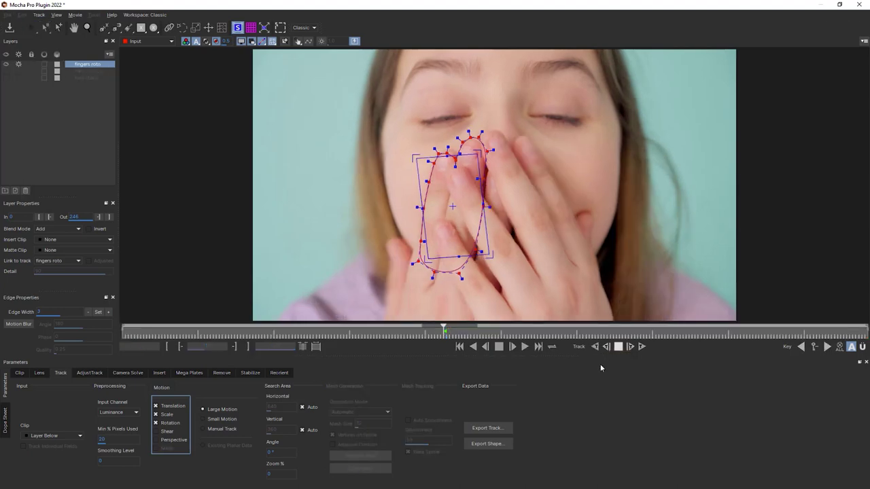
key(ctrl+z)
key(ctrl+z)
key(ctrl+z)
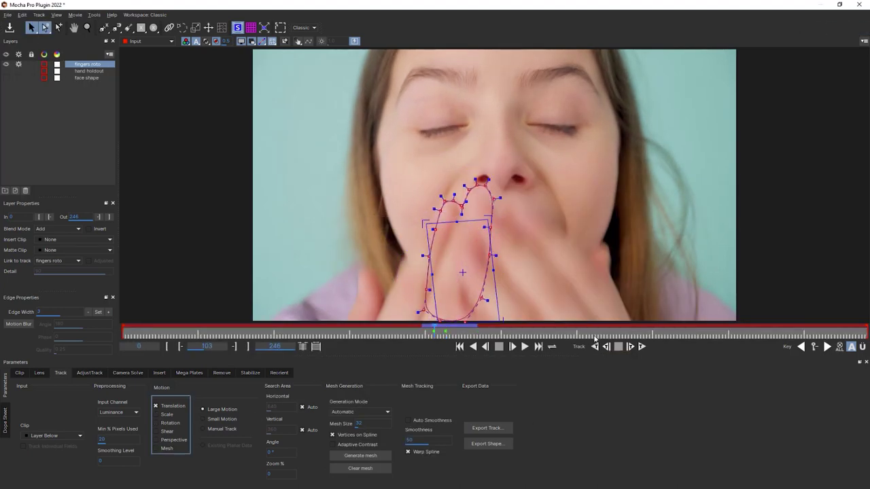
click(430, 332)
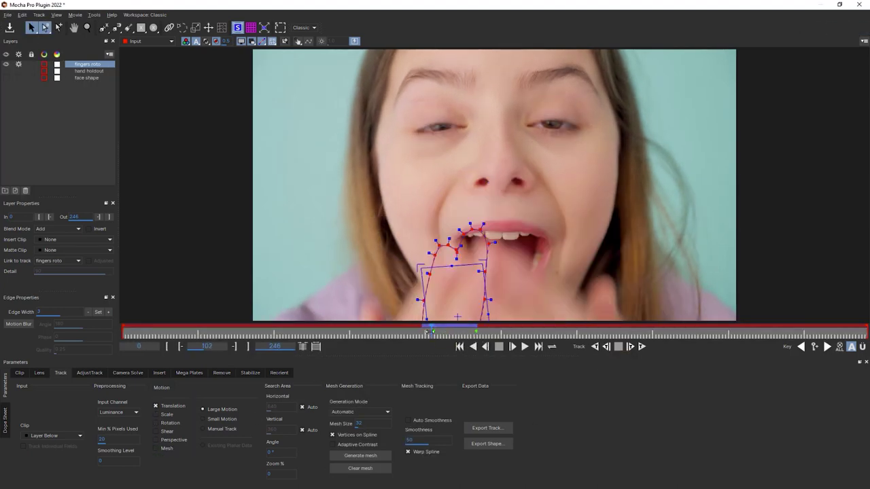
- Track the fingers roto layer forward from frame 117 and set its out point to frame 137
drag(429, 332, 475, 332)
click(641, 346)
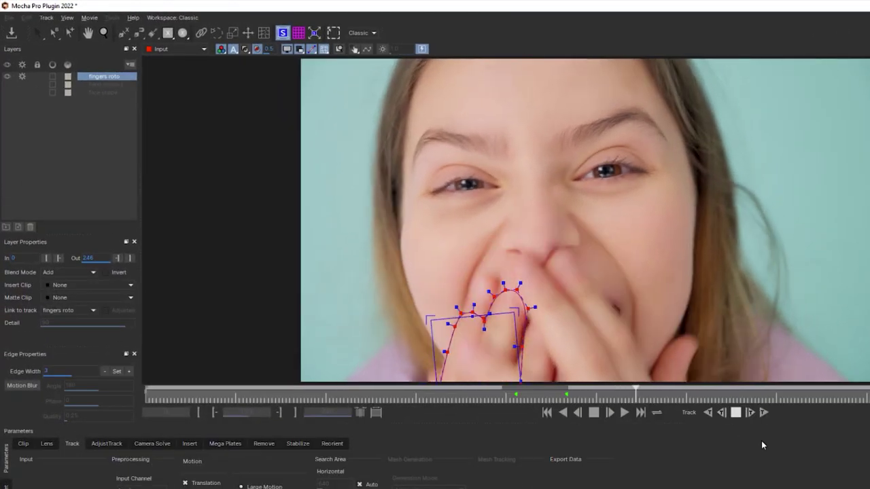
click(735, 412)
click(131, 259)
- Set the fingers roto layer's in point to frame 100
click(508, 394)
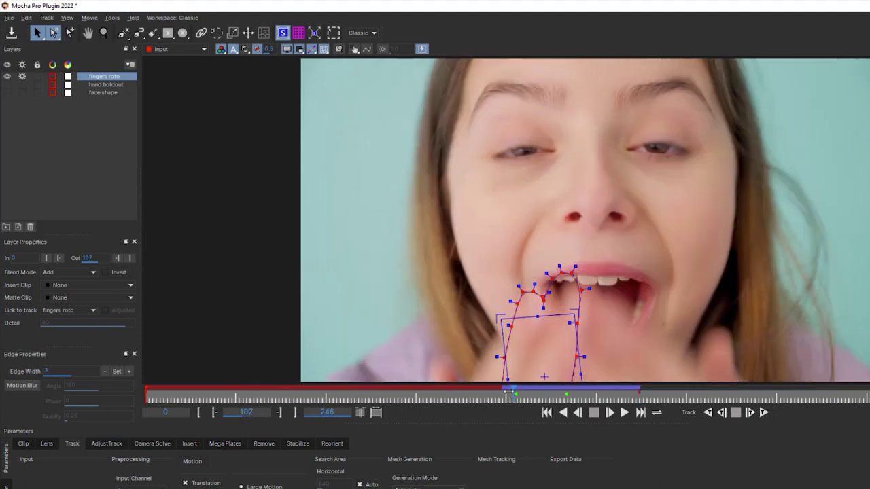
drag(508, 394, 504, 394)
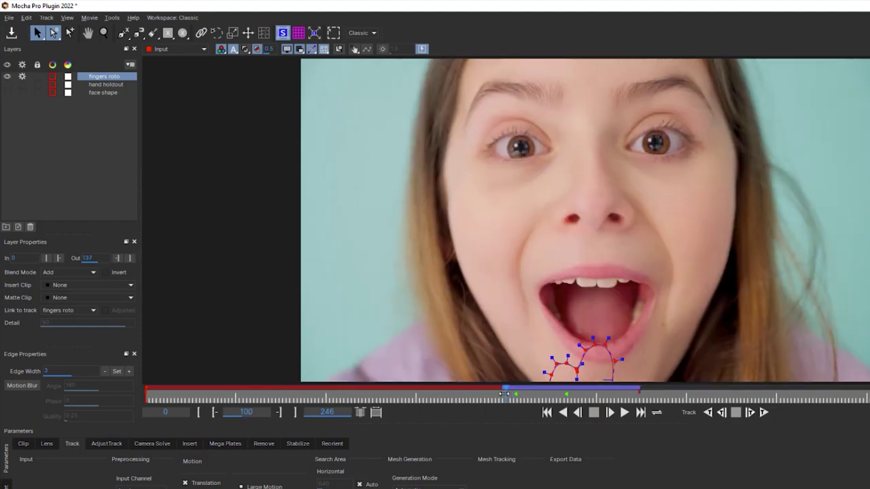
click(50, 257)
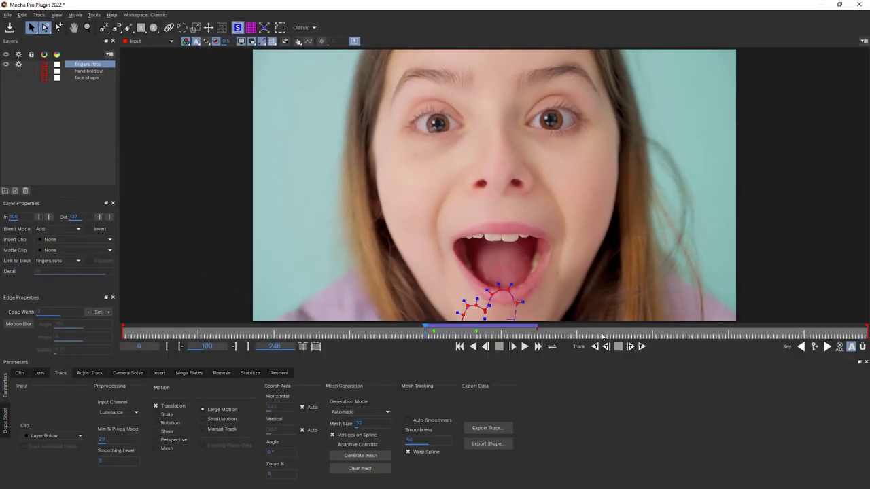
- Delete the fingers roto keyframe at frame 103 and return to frame 117
click(826, 347)
click(813, 350)
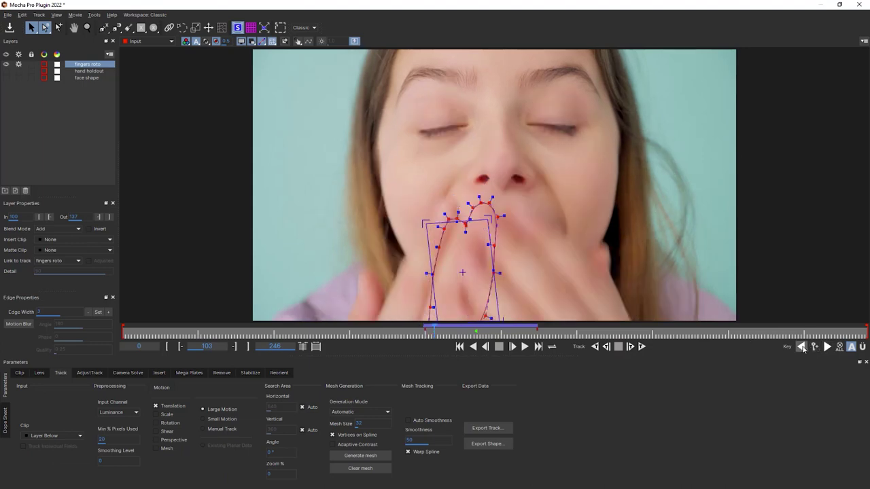
drag(432, 330, 477, 338)
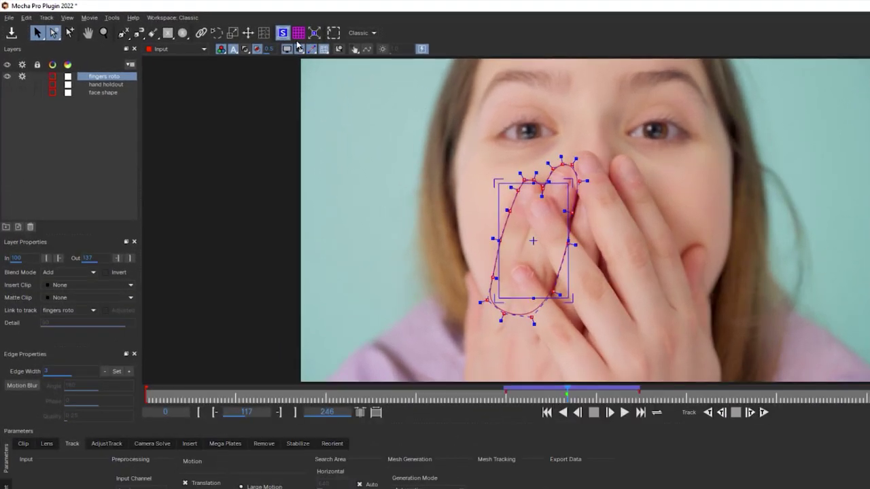
- Hide the planar surface and stabilize the viewer on the fingers roto track, close in on the fingers
click(284, 34)
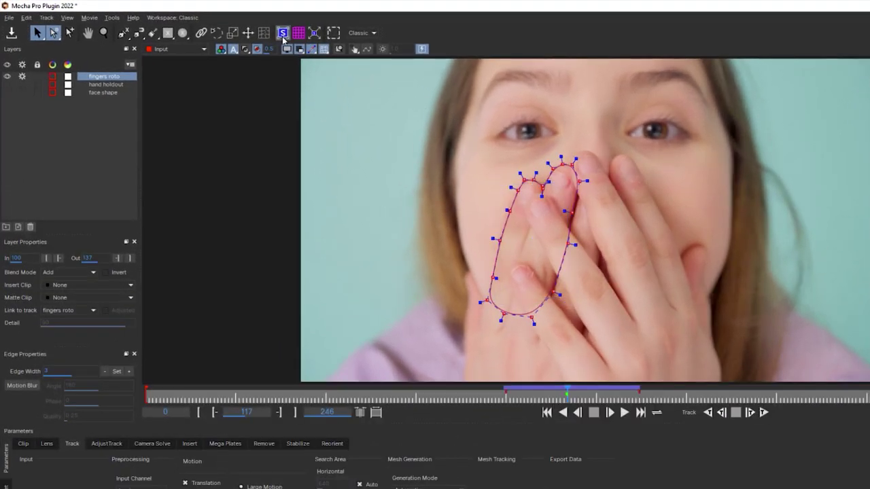
click(356, 51)
click(104, 33)
click(472, 208)
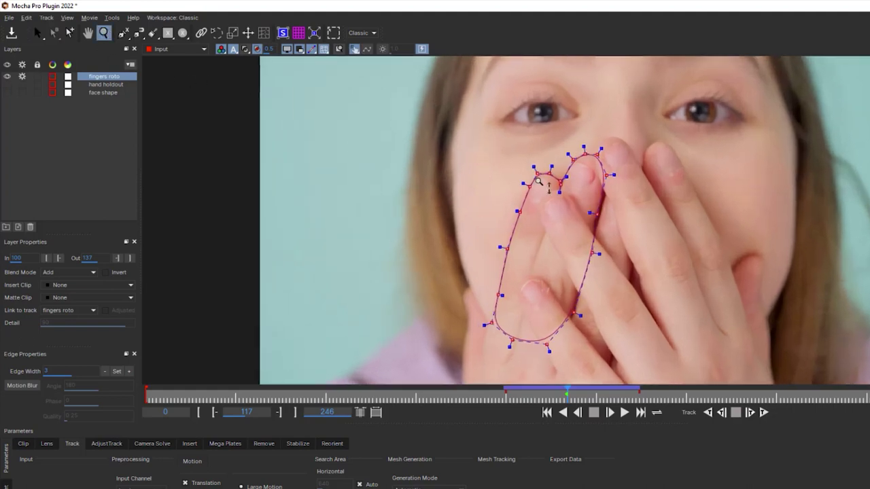
click(537, 177)
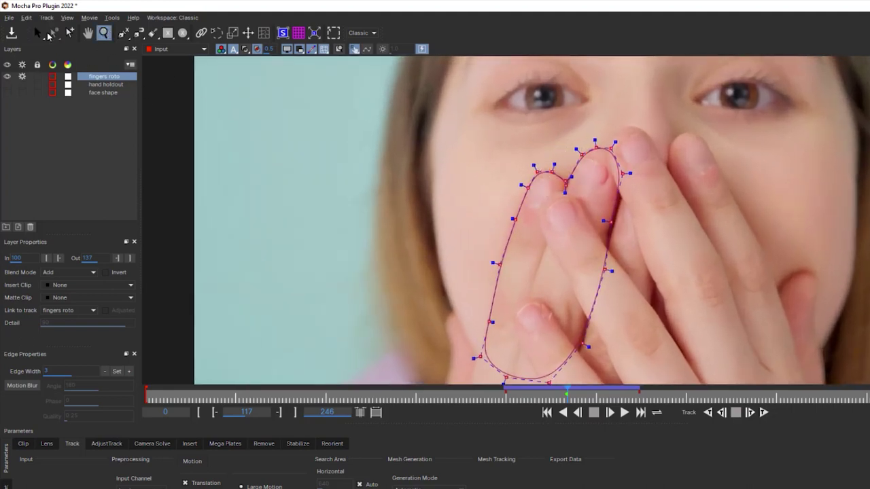
- Nudge the fingers roto spline at frame 117 to fit the fingertips
key(s)
mouse_move(584, 155)
mouse_down()
mouse_move(574, 136)
mouse_move(582, 148)
mouse_up()
click(589, 157)
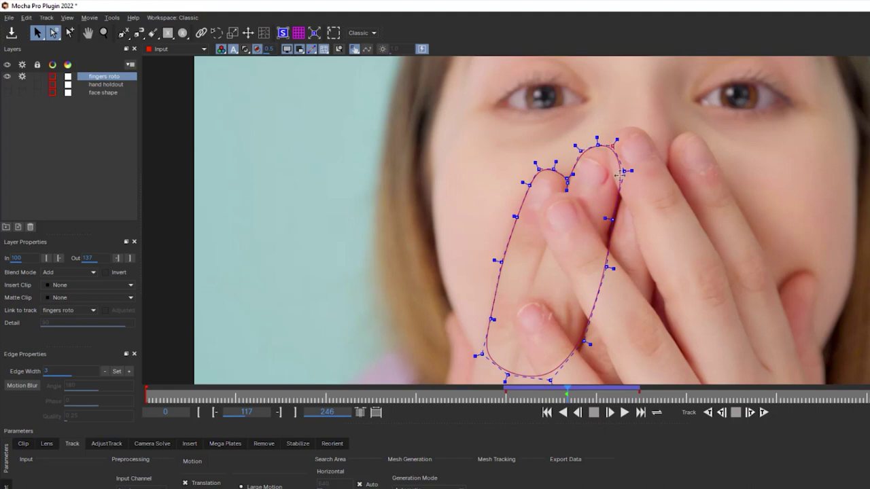
- Step back through the earlier frames and refit the fingertip points, keyframing the spline at frame 111
key(Left)
key(Left)
key(Left)
key(Left)
key(Left)
key(Left)
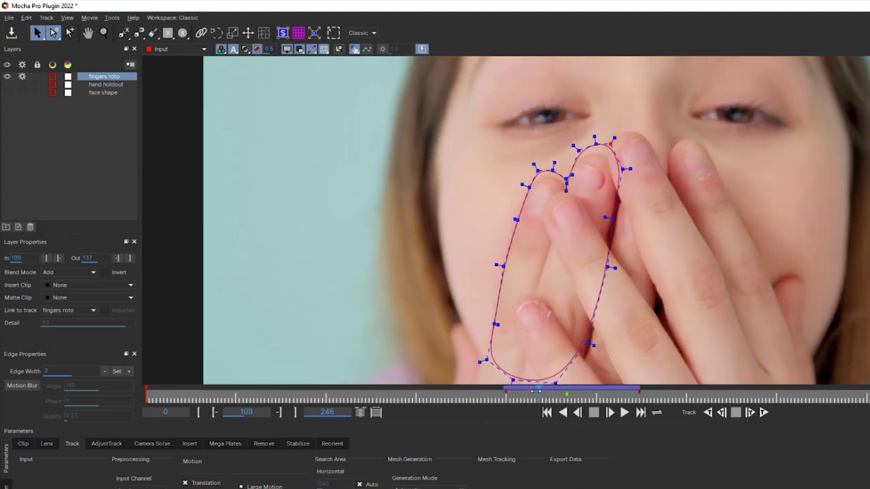
drag(501, 102, 613, 146)
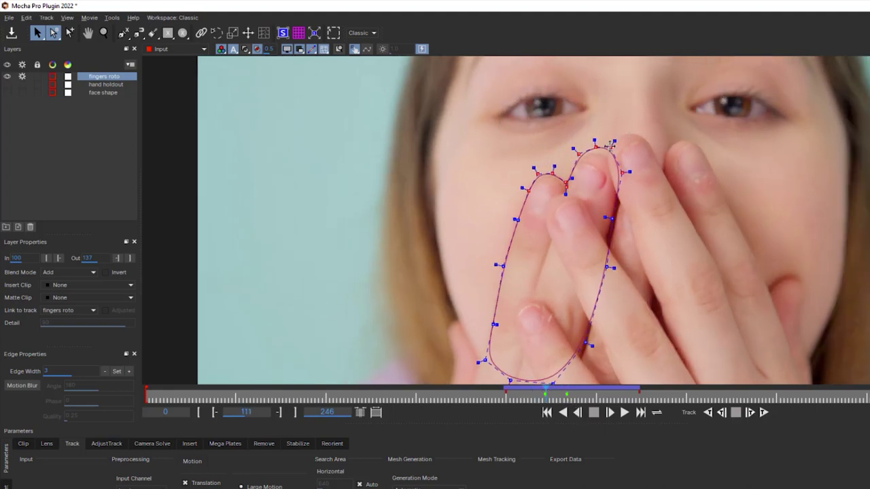
- Keyframe the fingers roto spline's fingertip and outer-edge points on several frames between 113 and 105
click(555, 393)
drag(554, 394, 527, 394)
click(504, 268)
drag(505, 324, 486, 326)
key(Right)
key(Right)
drag(532, 117, 602, 189)
key(Left)
key(Left)
key(Left)
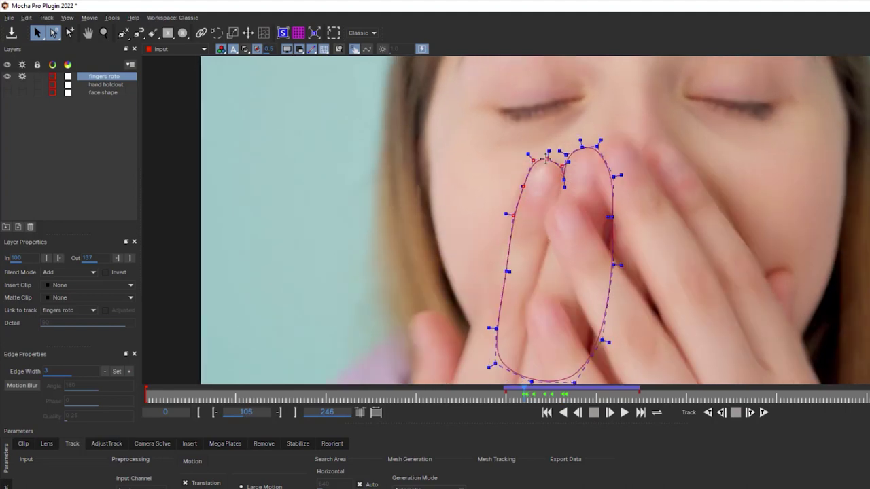
- Reshape the spline's outer edge and fingertip points at frame 105 and again two frames earlier
drag(489, 330, 470, 329)
click(569, 155)
key(Left)
key(Left)
drag(605, 212, 582, 191)
- Refit the spline to the fingertips in the frames after 117, adjusting its points at frame 134 and two frames earlier
drag(516, 394, 592, 394)
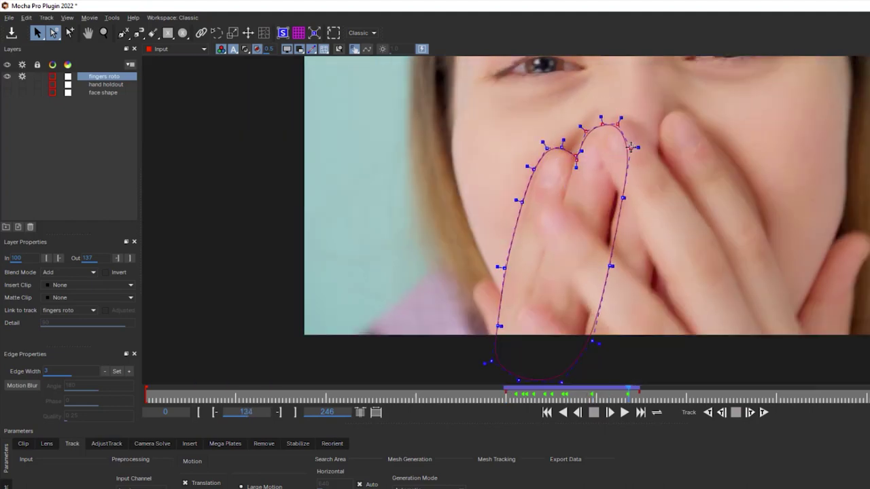
drag(631, 146, 626, 153)
drag(576, 158, 572, 155)
drag(521, 202, 526, 205)
key(Left)
key(Left)
drag(575, 172, 572, 167)
drag(594, 118, 627, 198)
- Refit the fingertip points on the last frames up to the layer's out point and turn off the stabilized view
click(639, 396)
drag(640, 395, 633, 396)
drag(563, 146, 581, 132)
click(636, 395)
click(640, 395)
drag(526, 183, 623, 109)
drag(589, 122, 596, 109)
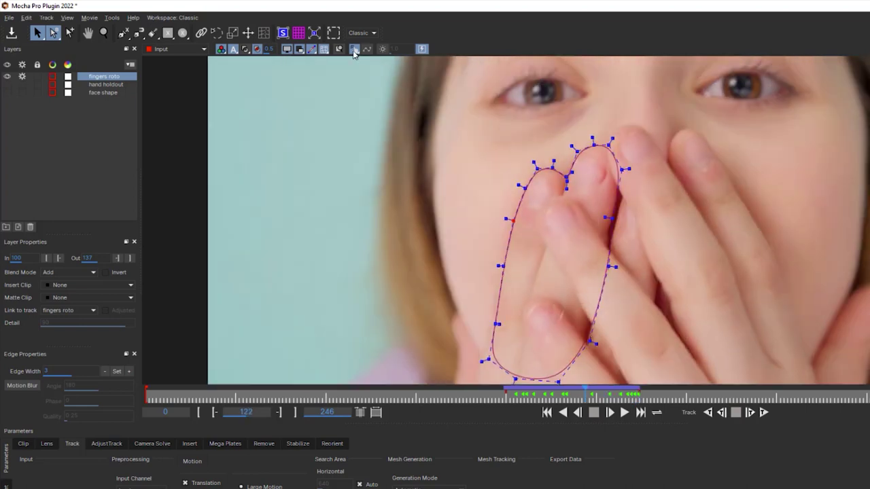
click(354, 50)
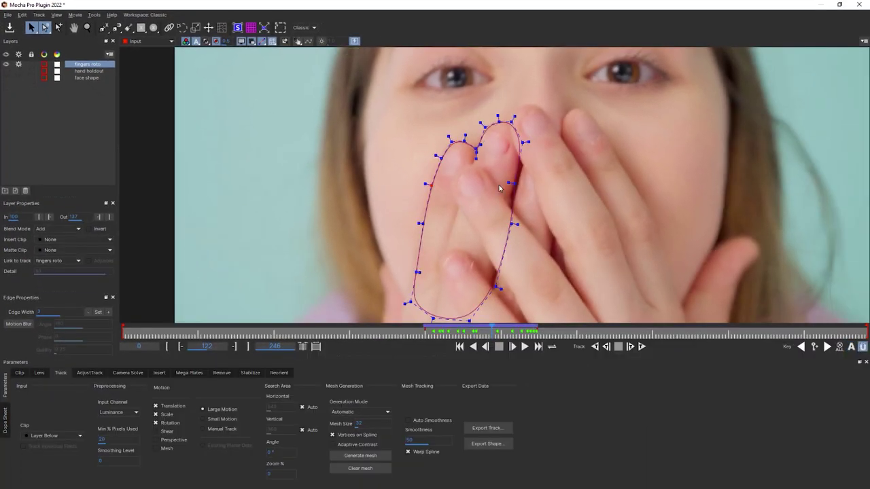
- Try offsetting a point on the spline's right edge outward on all frames with Überkey
drag(513, 186, 586, 185)
mouse_move(494, 331)
mouse_down()
mouse_move(521, 334)
mouse_move(488, 333)
mouse_up()
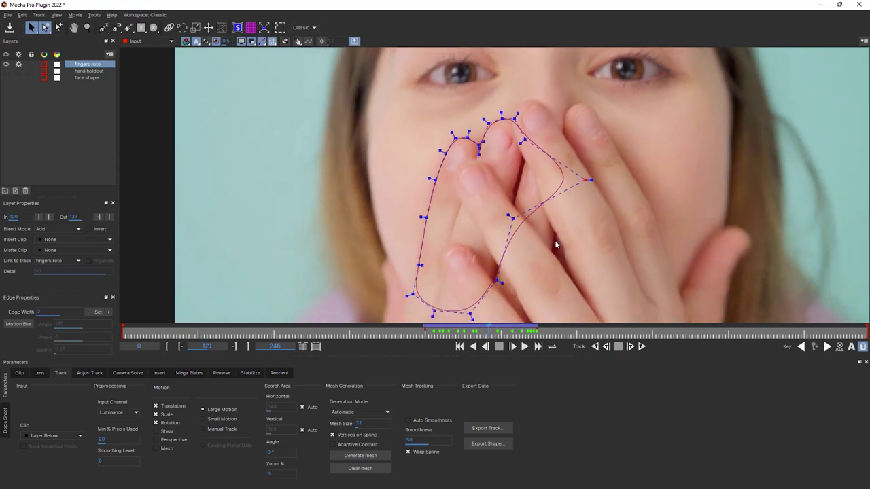
key(Right)
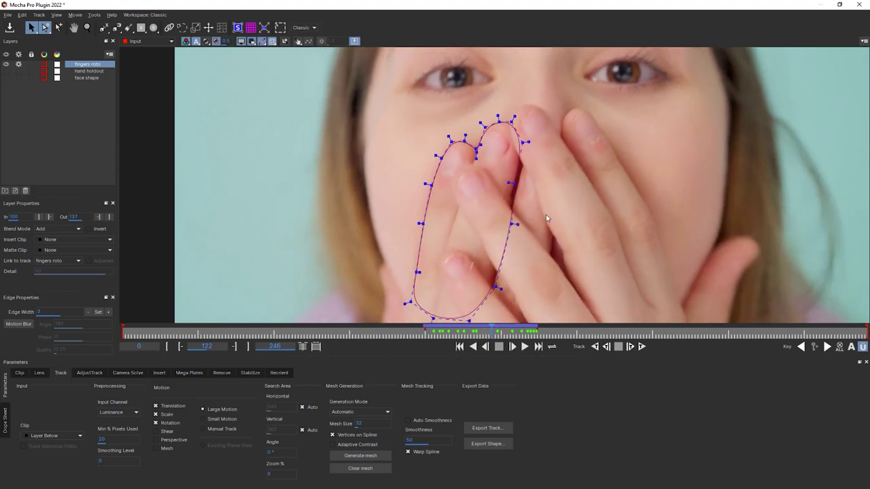
- Enable motion blur on the fingers roto layer and save the Mocha project
click(26, 324)
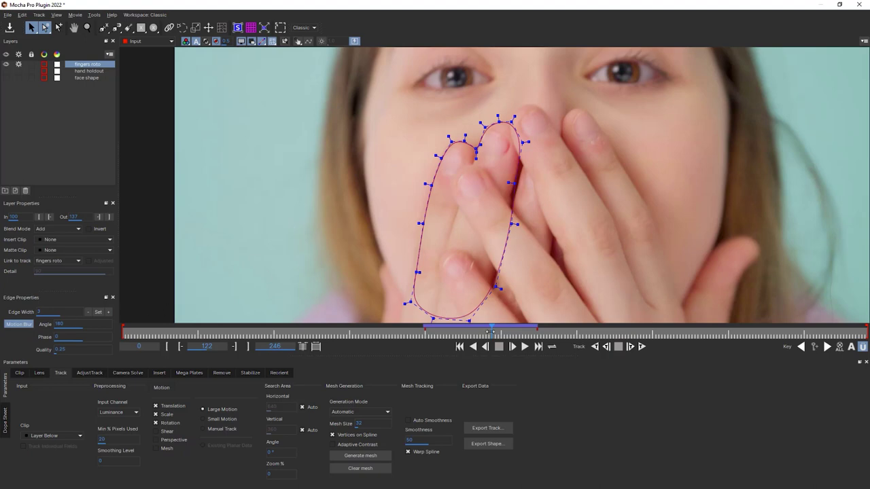
mouse_move(492, 331)
mouse_down()
mouse_move(526, 332)
mouse_move(480, 334)
mouse_up()
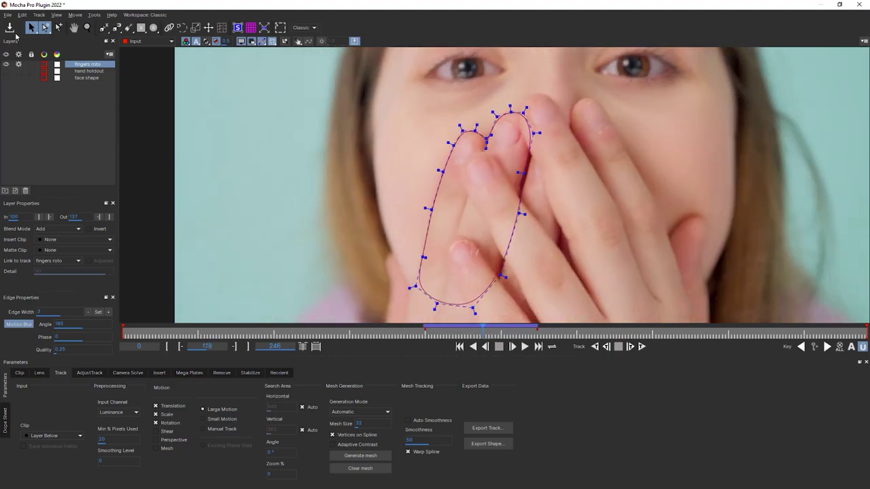
click(9, 29)
- Show the hand holdout layer and pull its spline points in closer around the hand at frame 119 with Überkey on
click(68, 72)
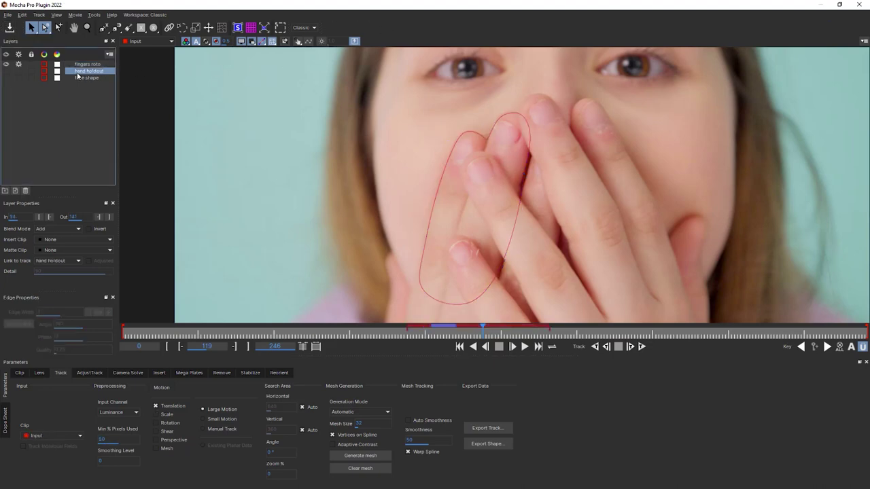
click(6, 72)
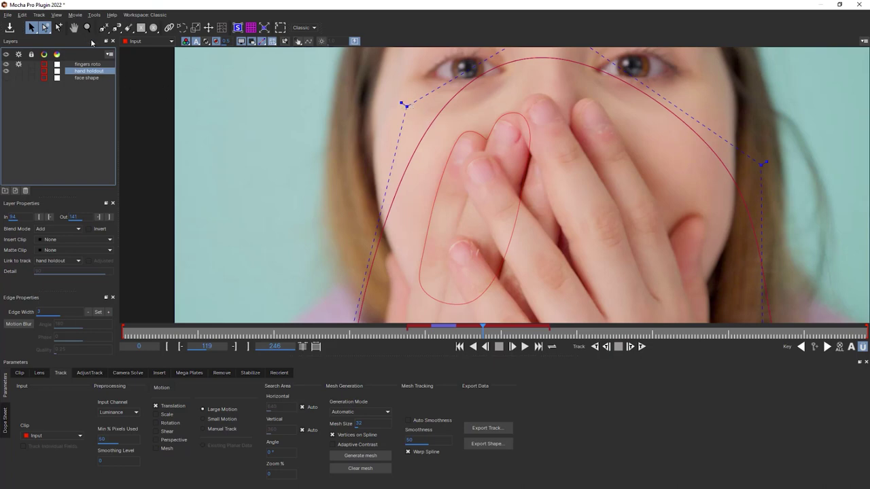
click(87, 28)
drag(511, 88, 550, 134)
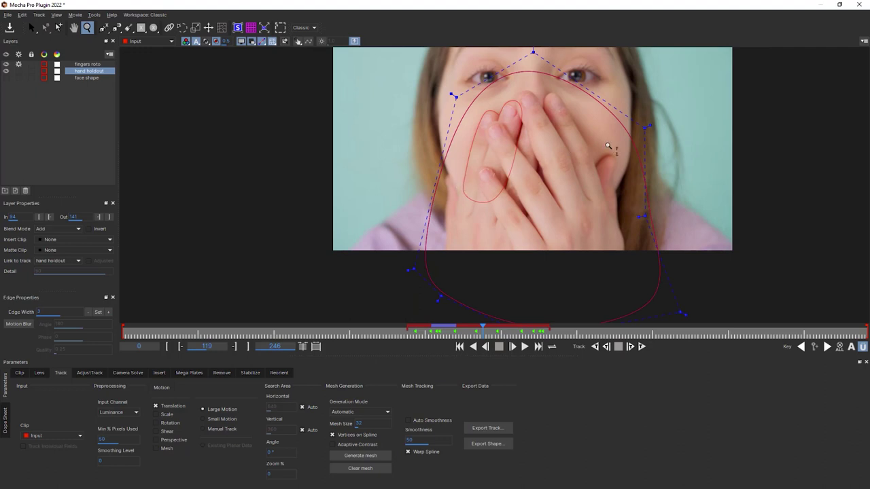
click(31, 28)
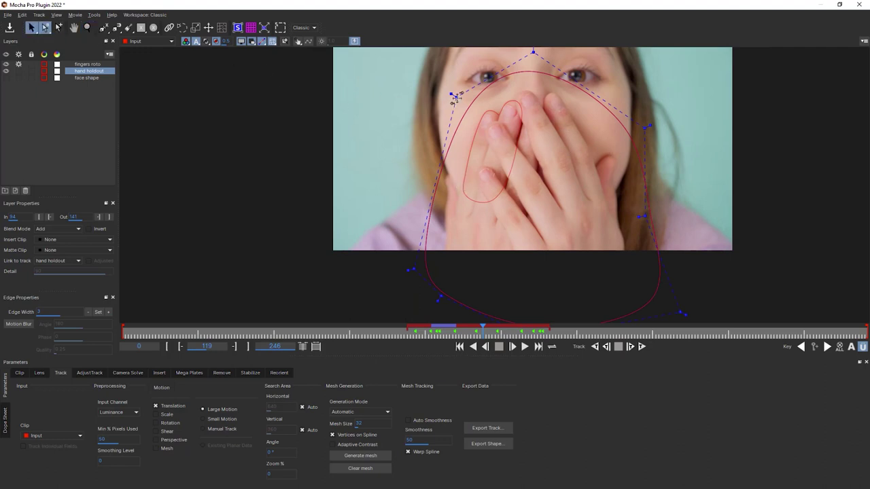
drag(456, 97, 473, 154)
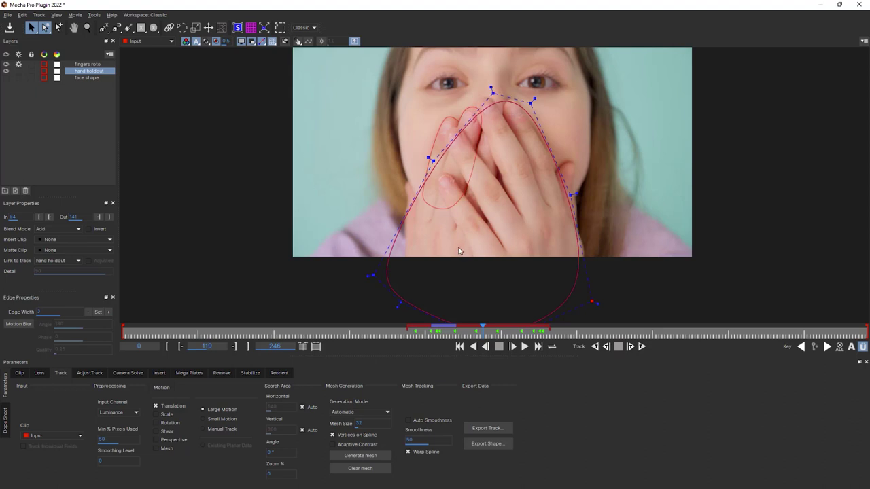
drag(491, 89, 486, 76)
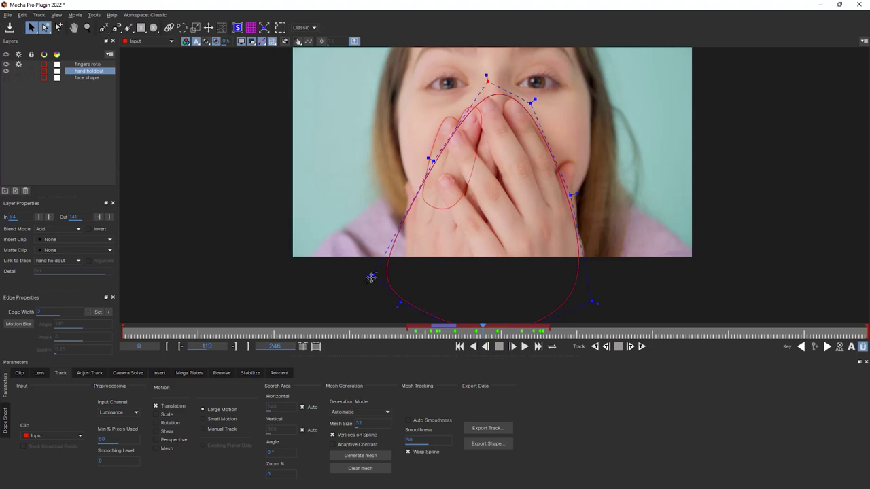
drag(370, 277, 397, 295)
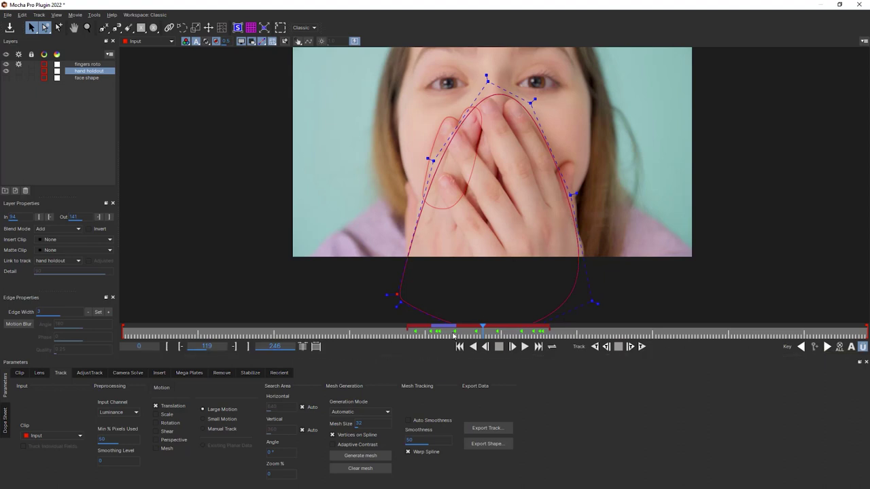
- Try refitting the hand holdout's upper edge at frame 110 with Autokey instead of Überkey
drag(430, 331, 454, 334)
click(851, 346)
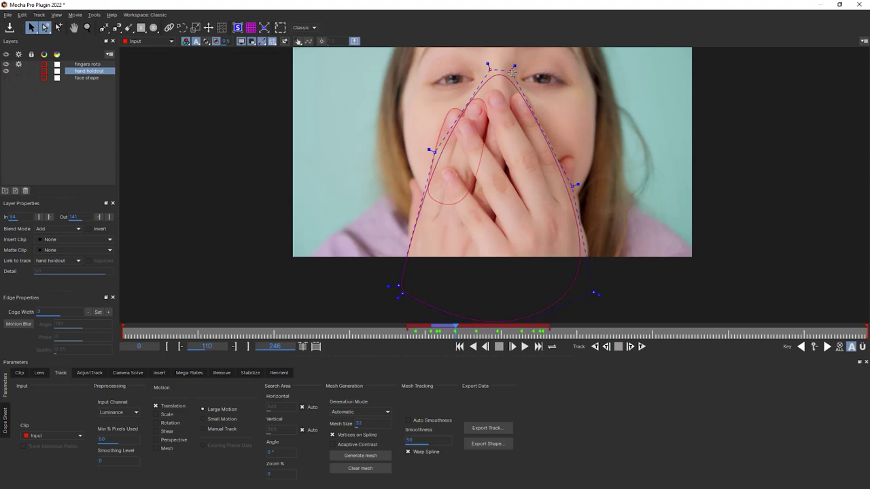
drag(513, 72, 516, 86)
drag(456, 333, 497, 332)
key(ctrl+z)
key(ctrl+z)
click(863, 346)
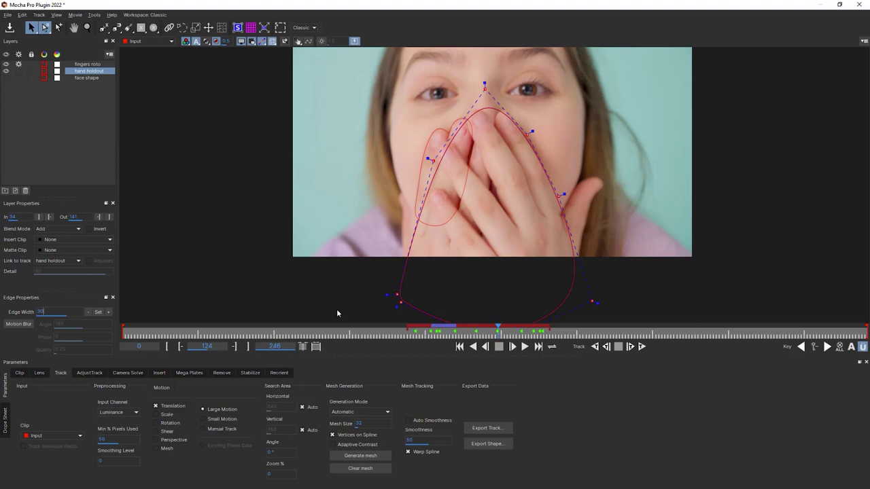
- Add a soft outer edge to the whole hand holdout spline using an edge width of 30 and check it with the matte overlay
click(109, 312)
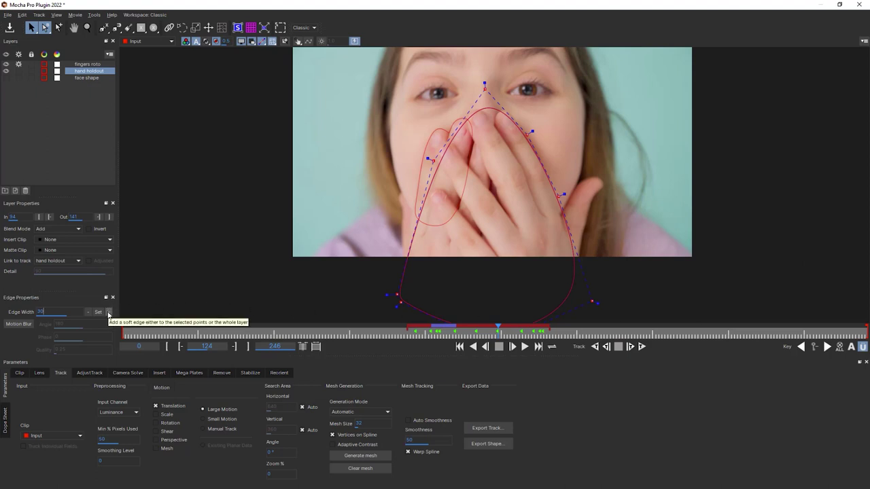
click(109, 311)
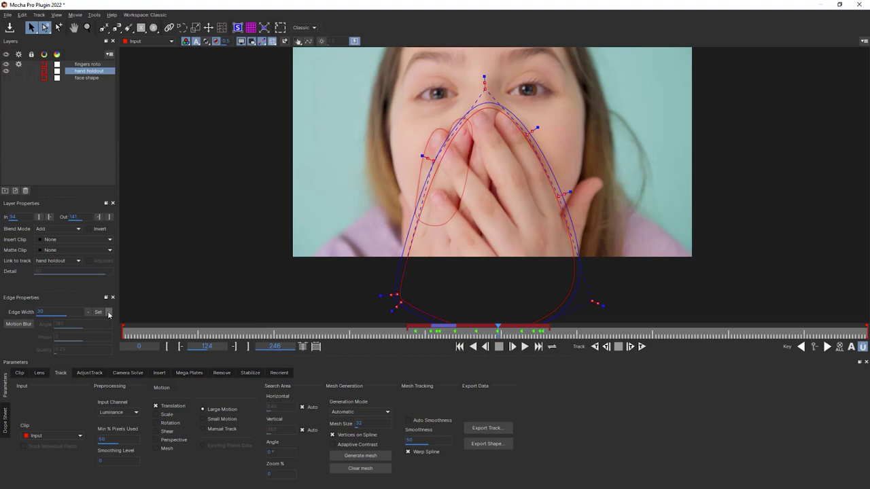
click(109, 313)
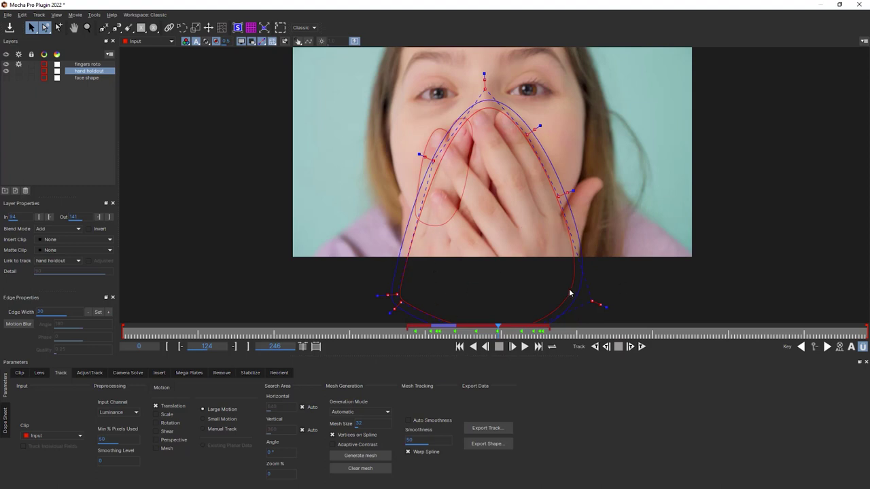
click(206, 43)
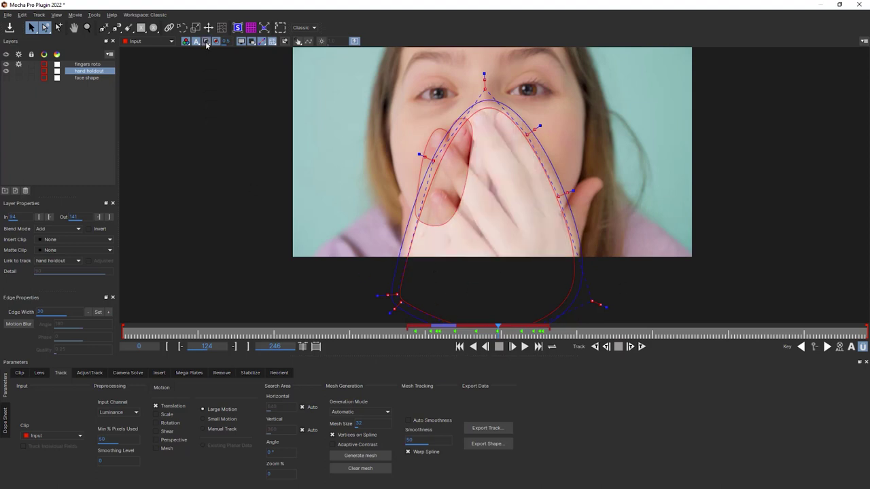
click(207, 42)
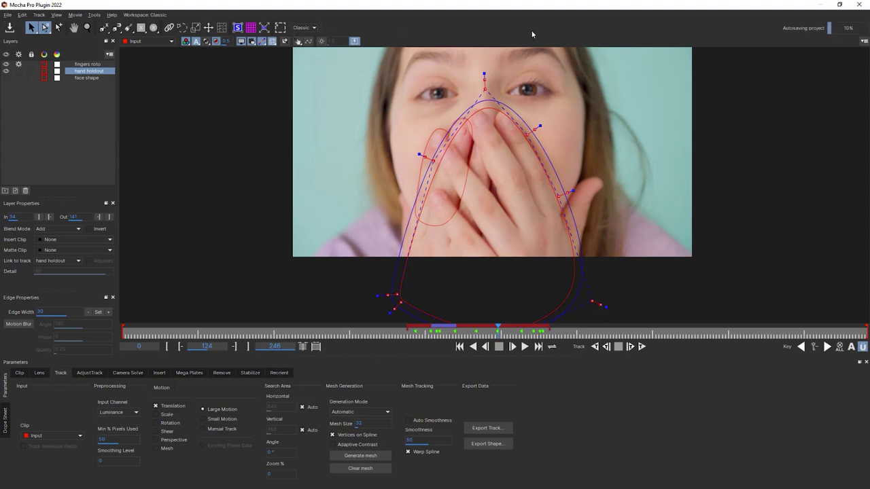
- Save and close the Mocha project, return to After Effects, and apply the finger roto layer's matte with a feather of 10
click(858, 4)
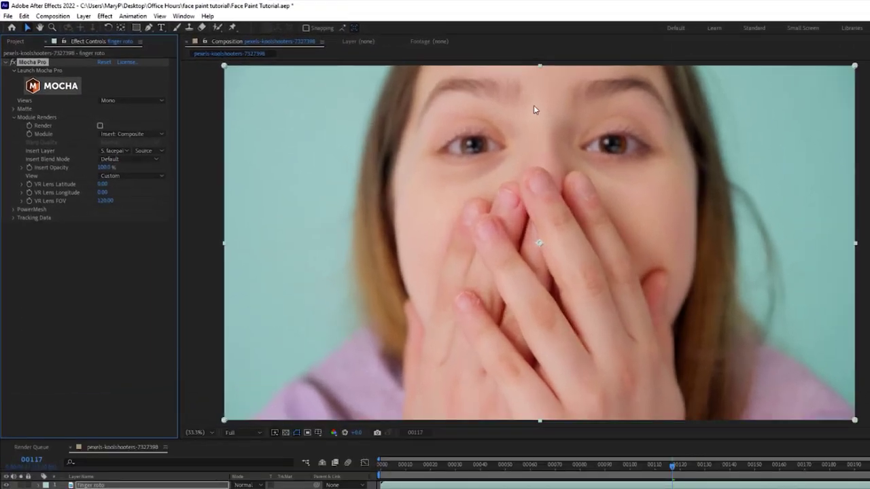
click(12, 112)
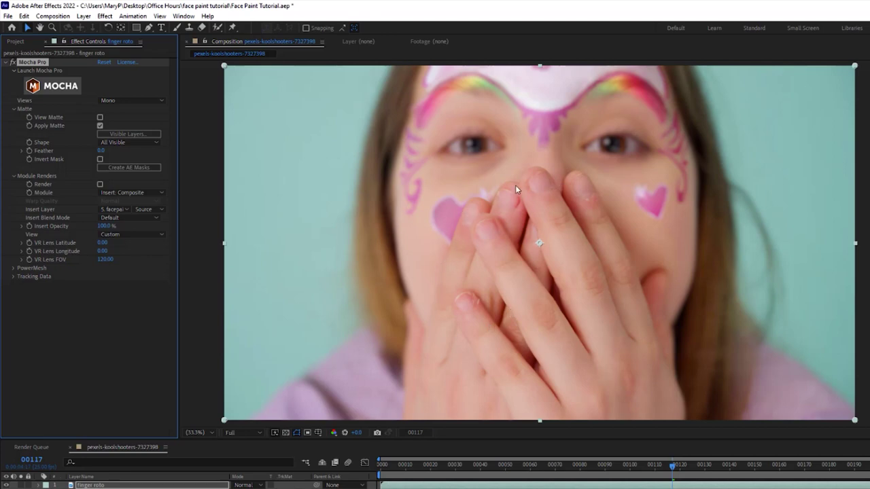
click(101, 151)
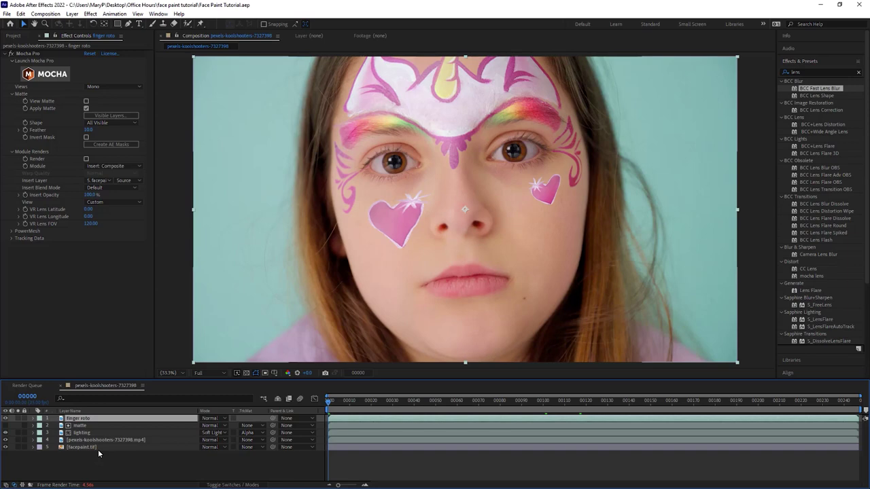
- Open the face paint's Mocha project and examine the face shape layer's insert render settings and the project's export options
click(57, 78)
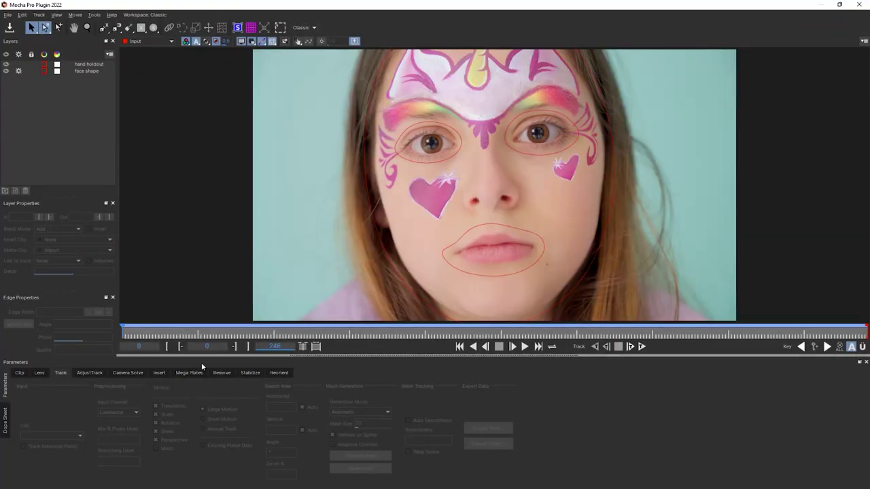
click(160, 373)
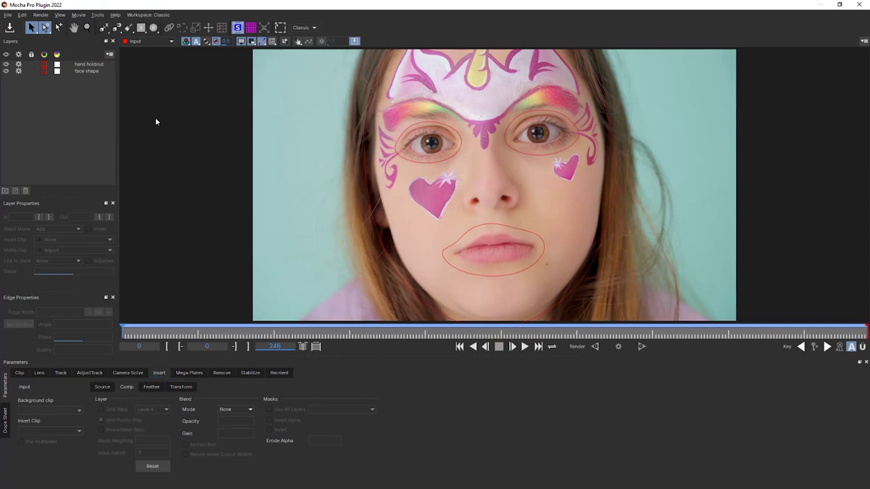
click(92, 72)
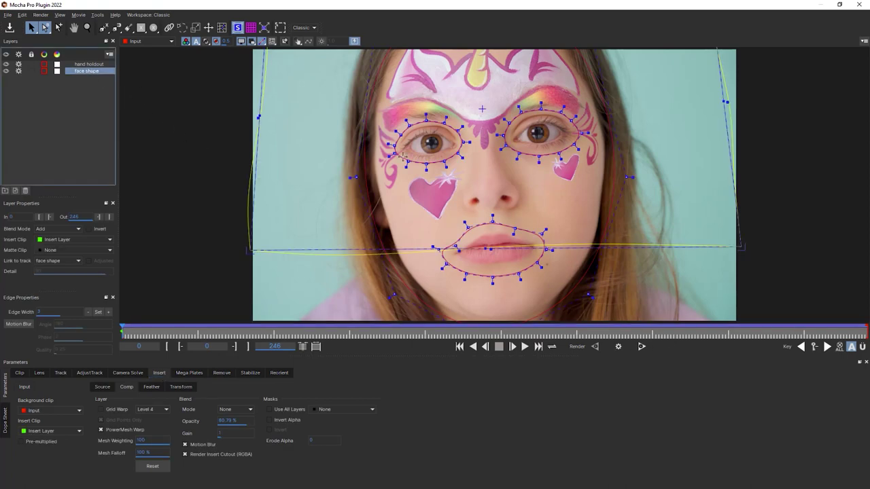
click(642, 347)
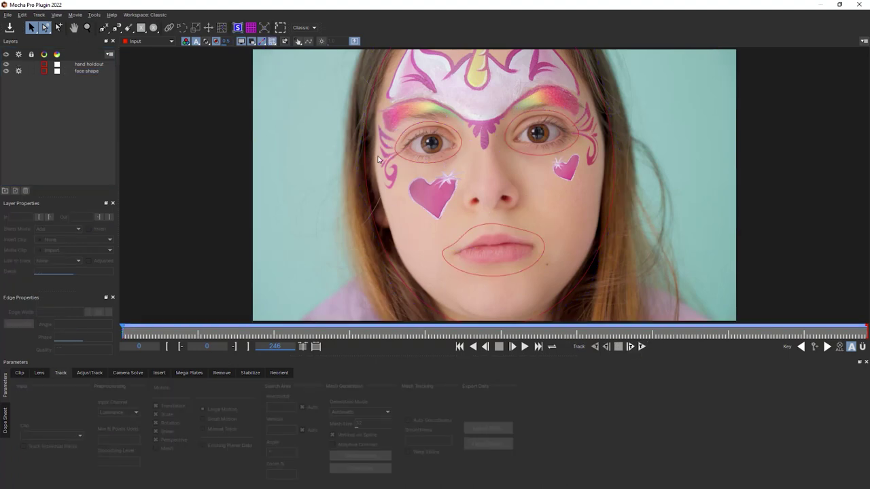
click(6, 17)
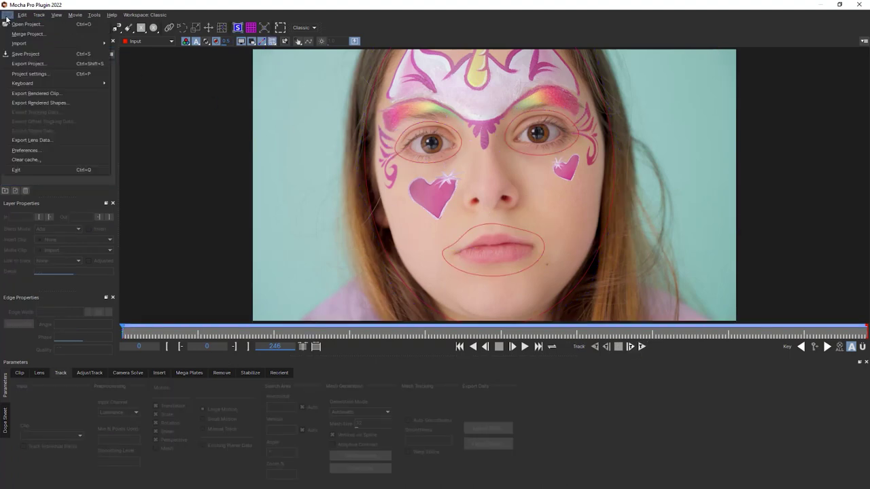